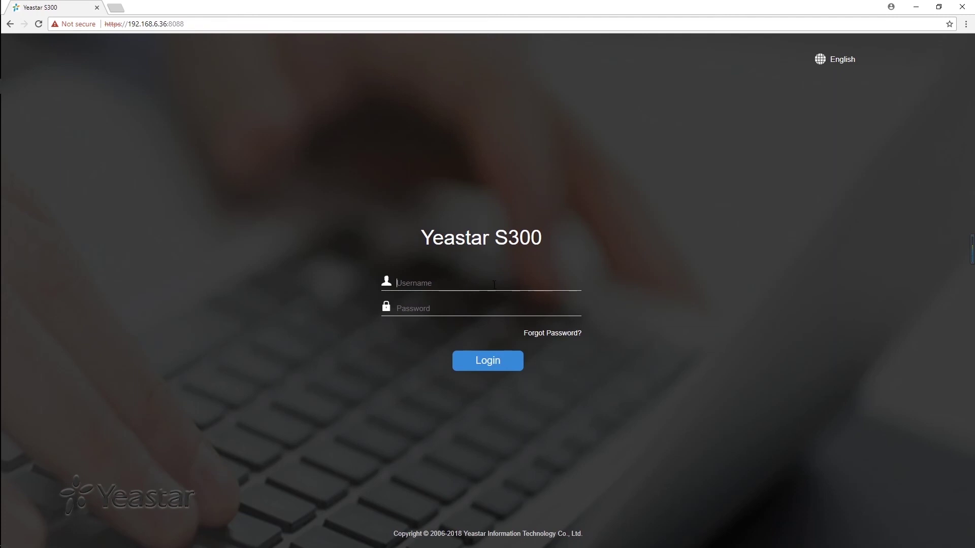
Grant the receptionist Extensions and Application > Hotel permissions, save, and close Settings
text(1000)
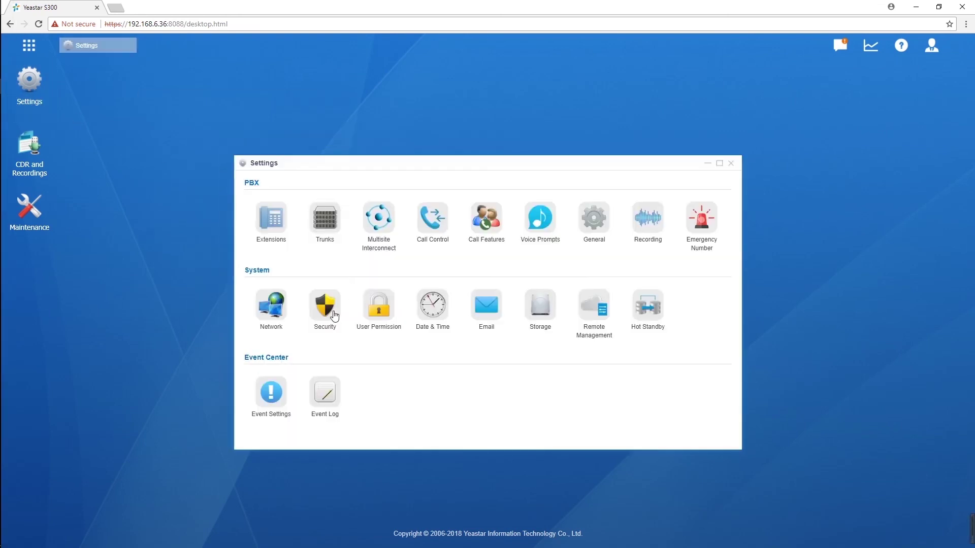
click(368, 316)
click(660, 246)
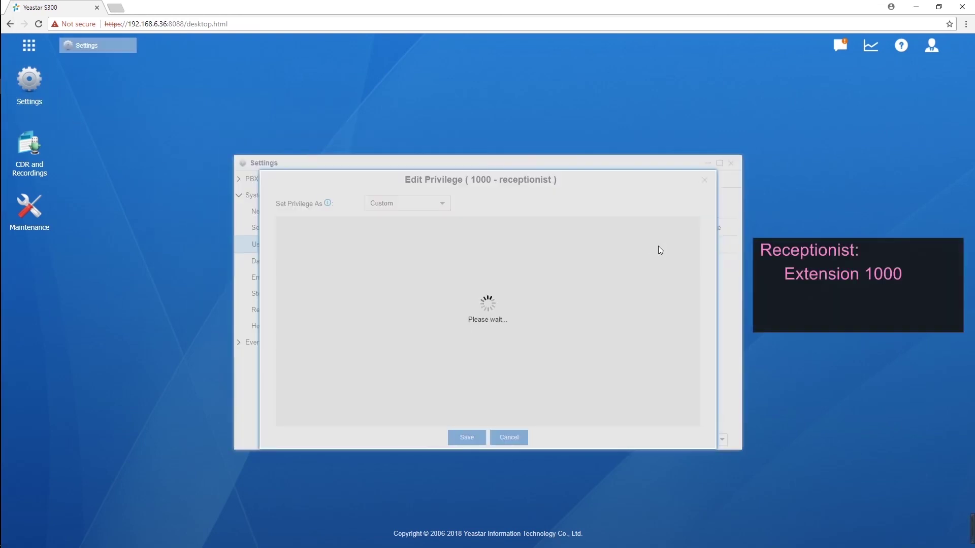
click(396, 284)
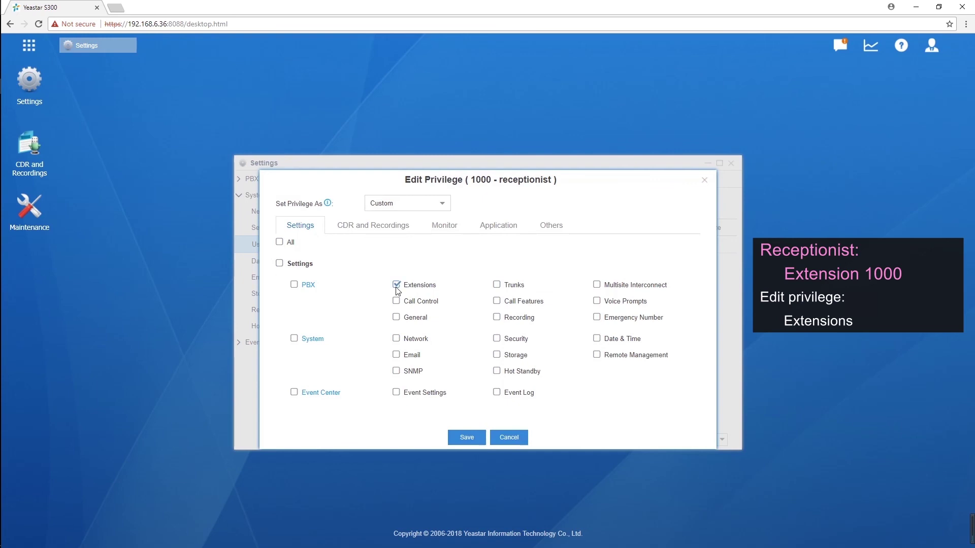
click(499, 226)
click(279, 284)
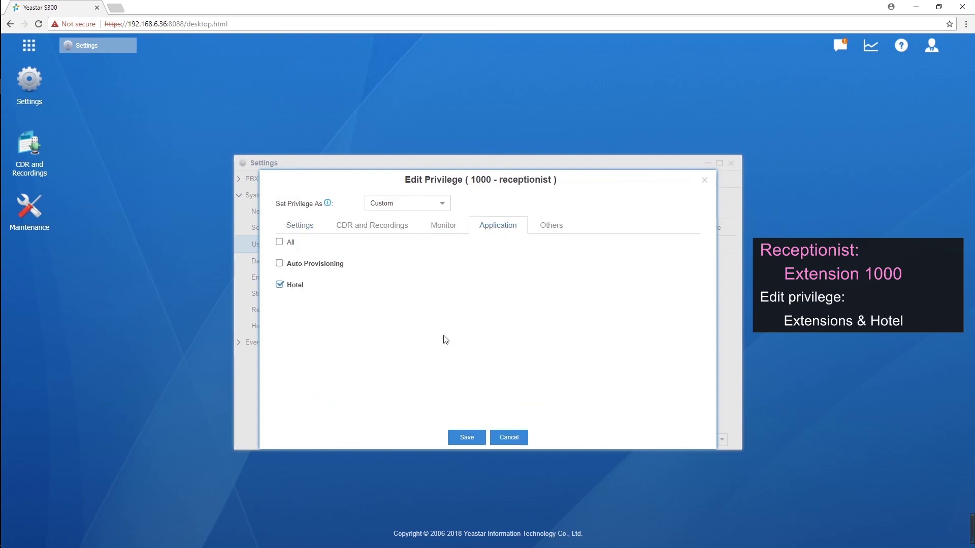
click(465, 438)
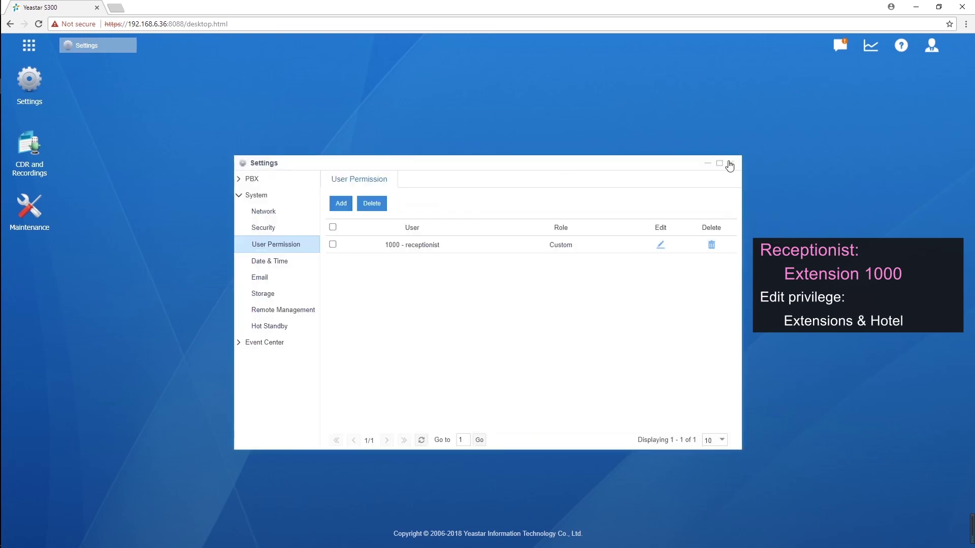
click(729, 164)
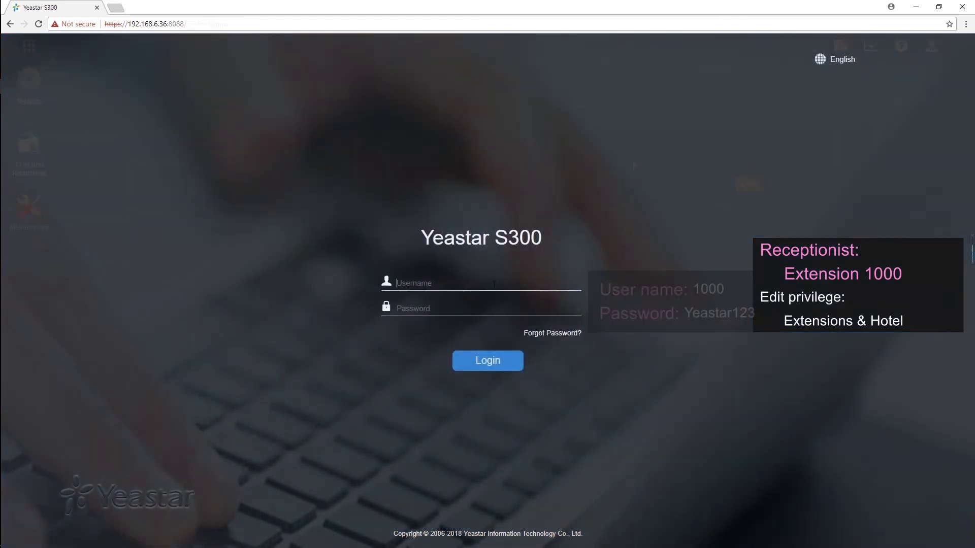
Sign in with the receptionist's username and password and open the Hotel app's Booking List
text(1000)
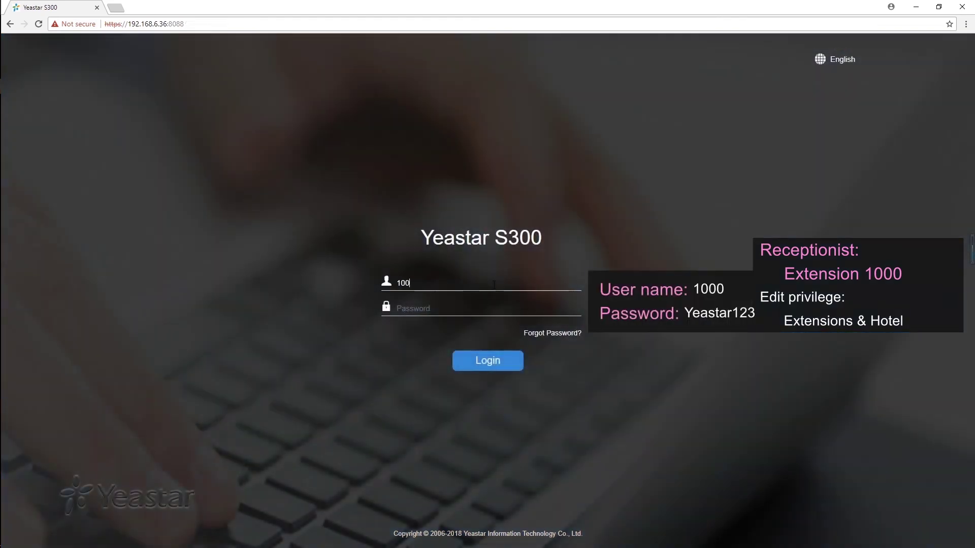
click(483, 306)
text(Yeastar123)
click(485, 363)
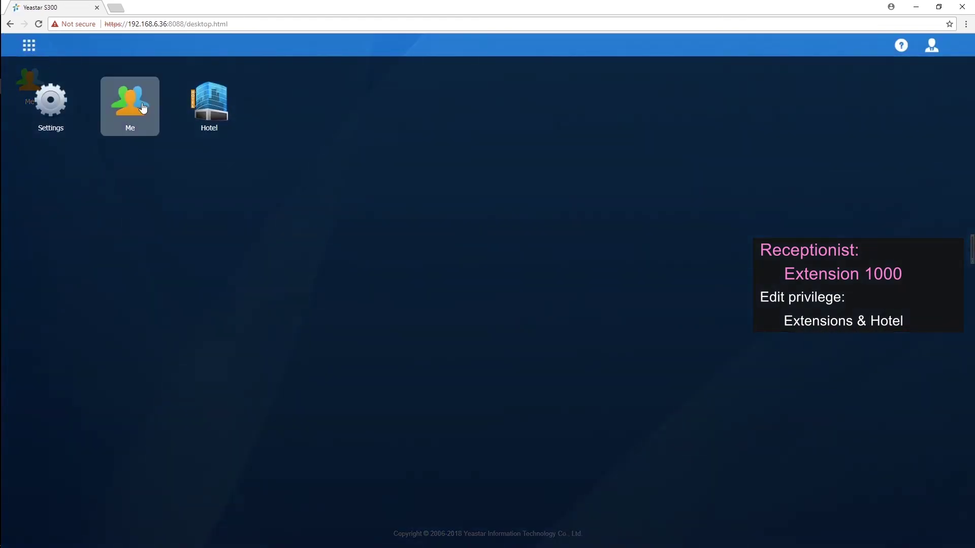
click(221, 111)
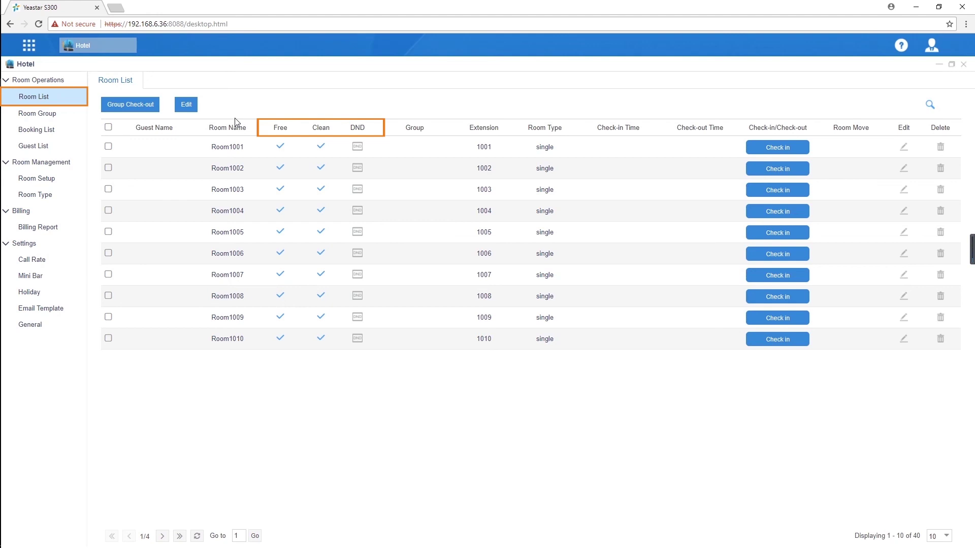
click(70, 132)
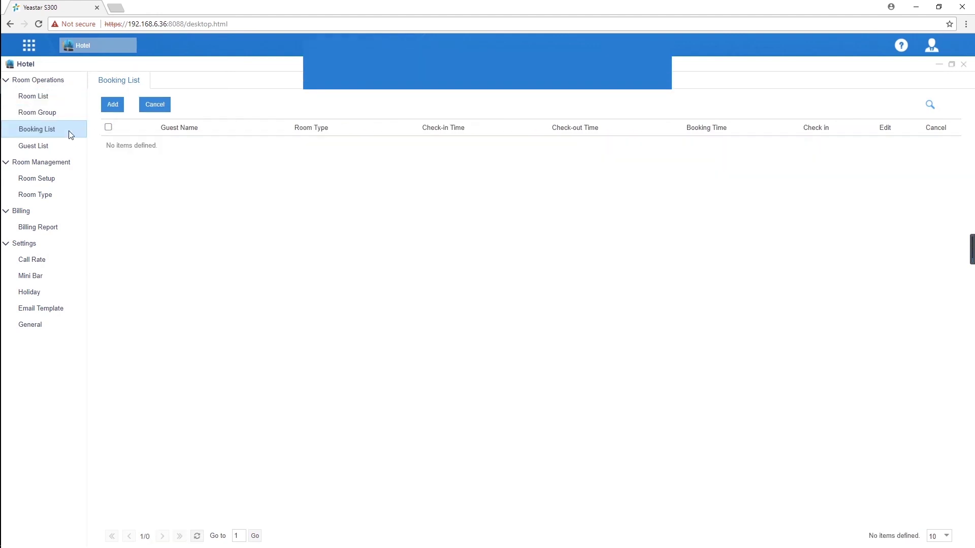
Start a new booking and review its room type, check-in/check-out dates and guest fields
click(112, 105)
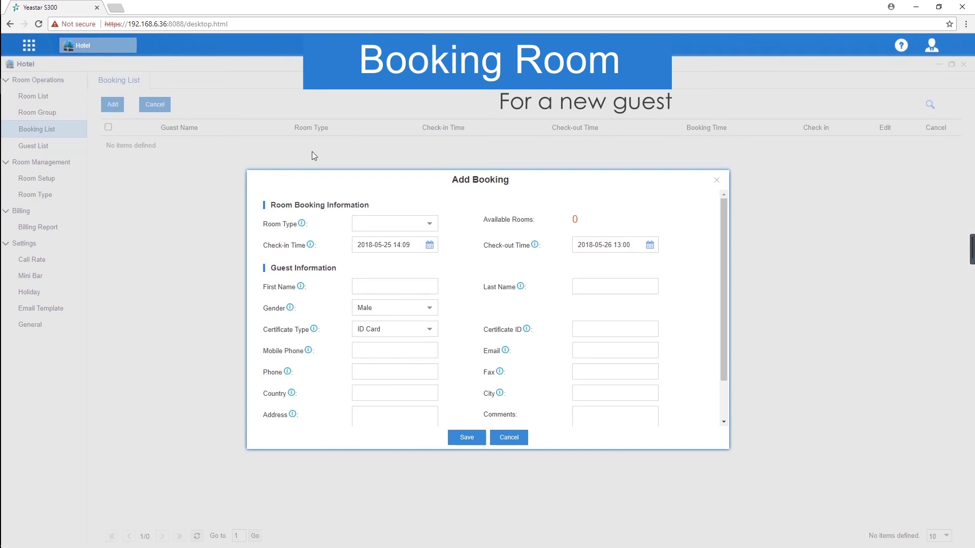
click(436, 228)
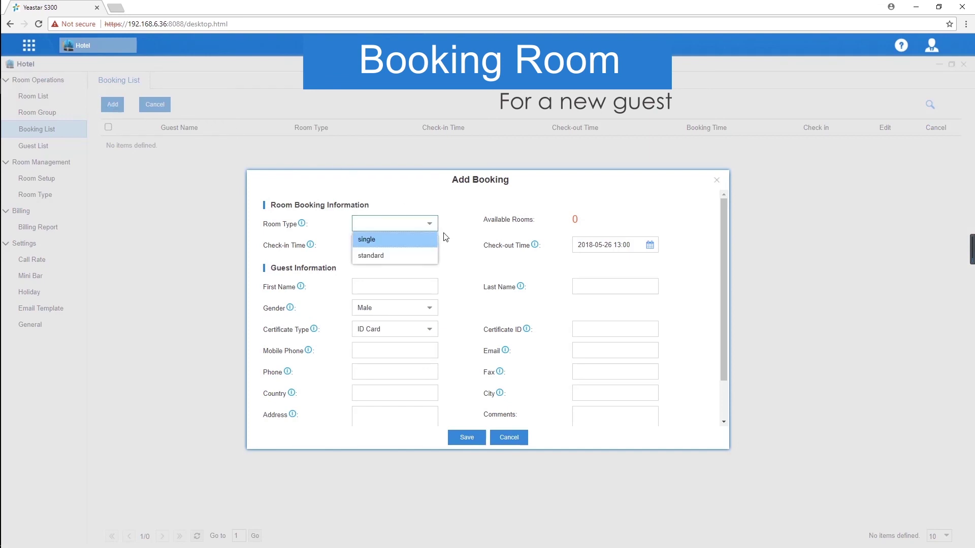
click(452, 245)
click(435, 252)
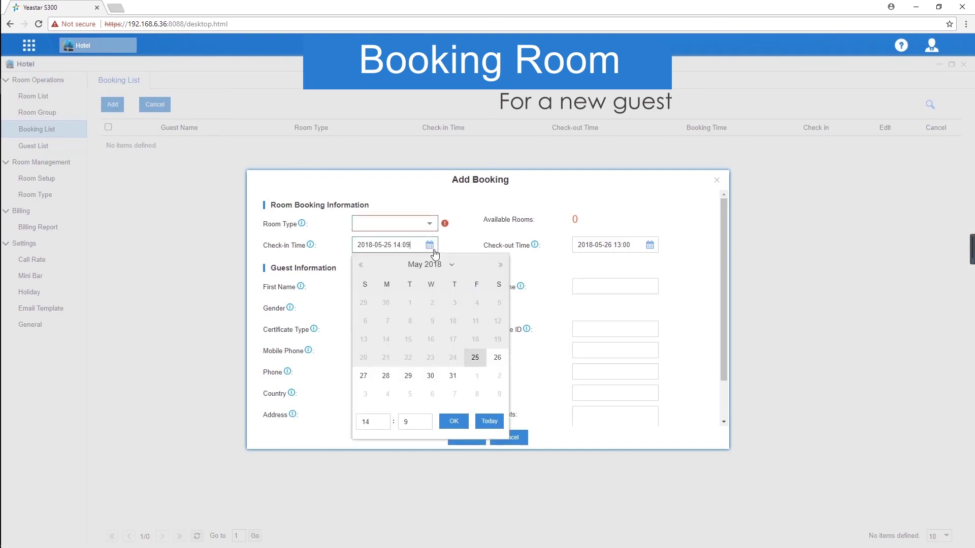
click(658, 254)
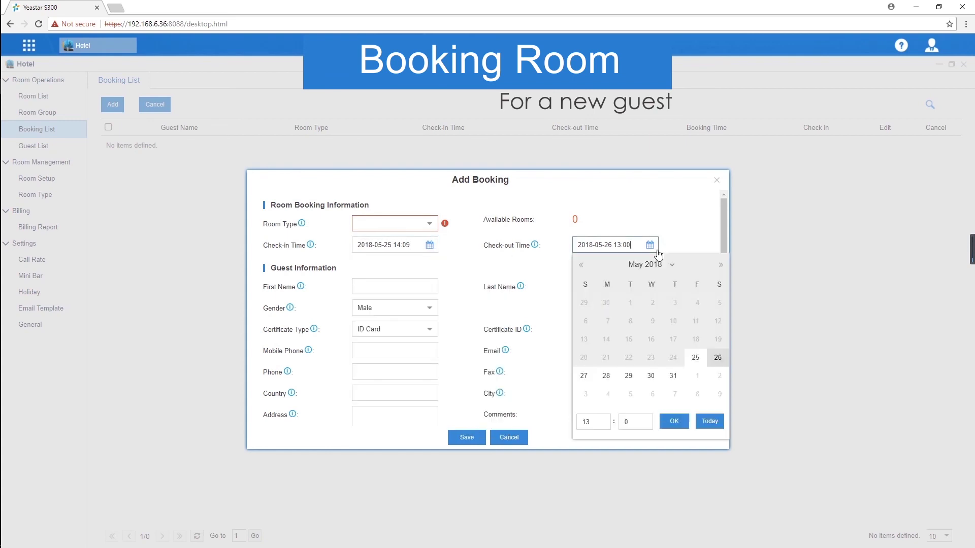
click(431, 286)
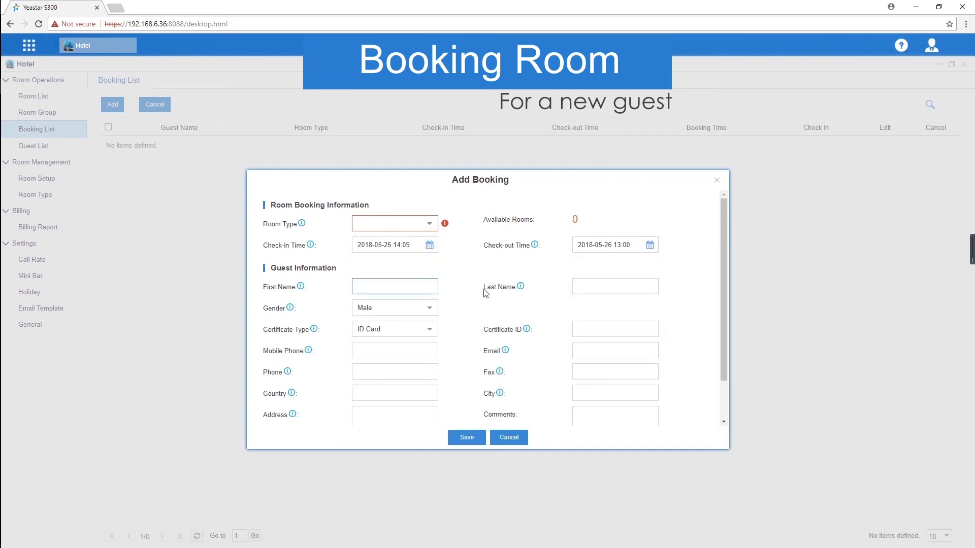
click(611, 285)
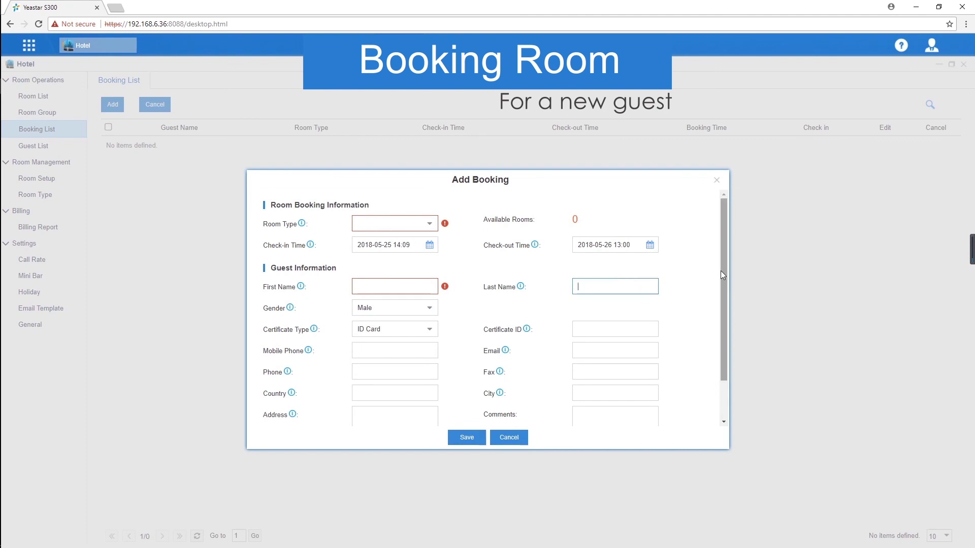
drag(720, 270, 720, 315)
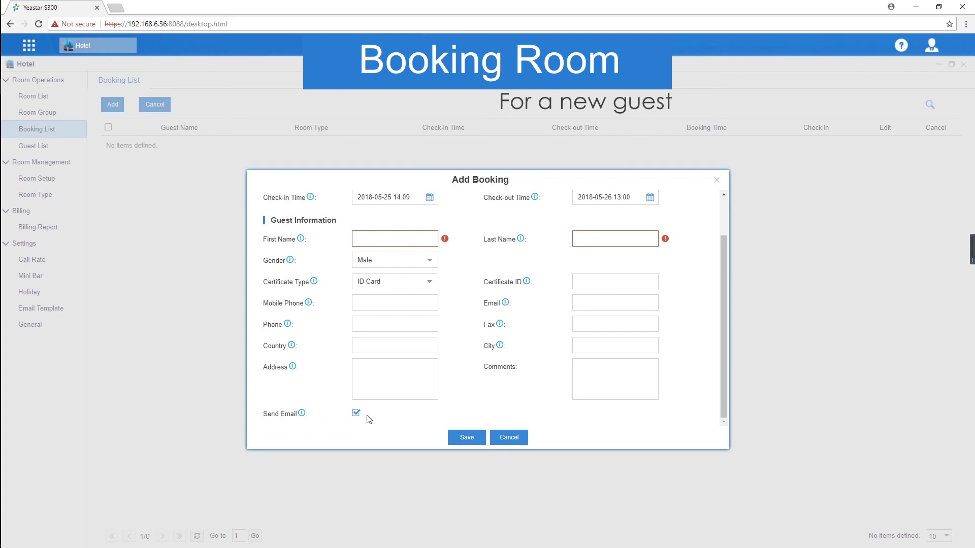
click(600, 305)
drag(723, 292, 726, 256)
Choose a single room, enter the guest's first name, last name and e-mail, and save
click(428, 224)
click(414, 242)
click(399, 291)
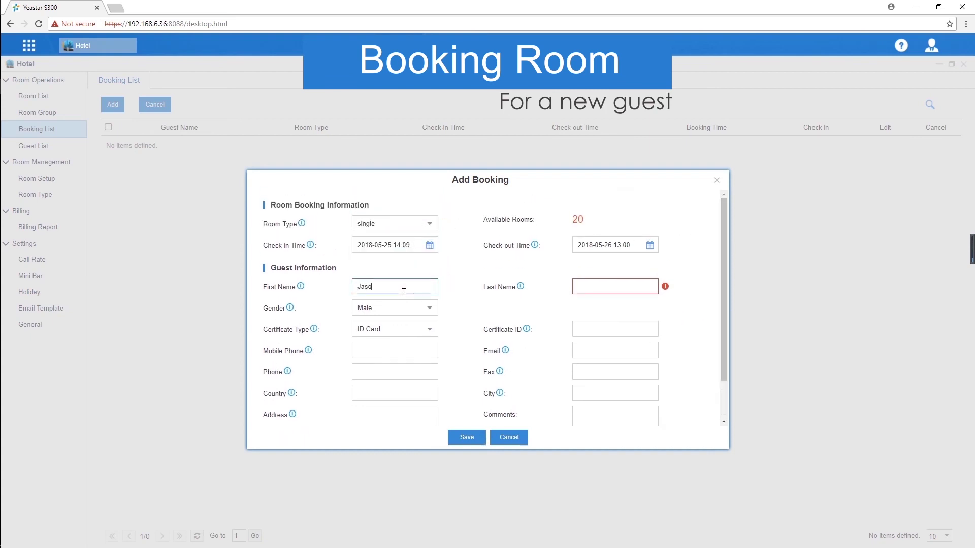
click(588, 287)
click(604, 352)
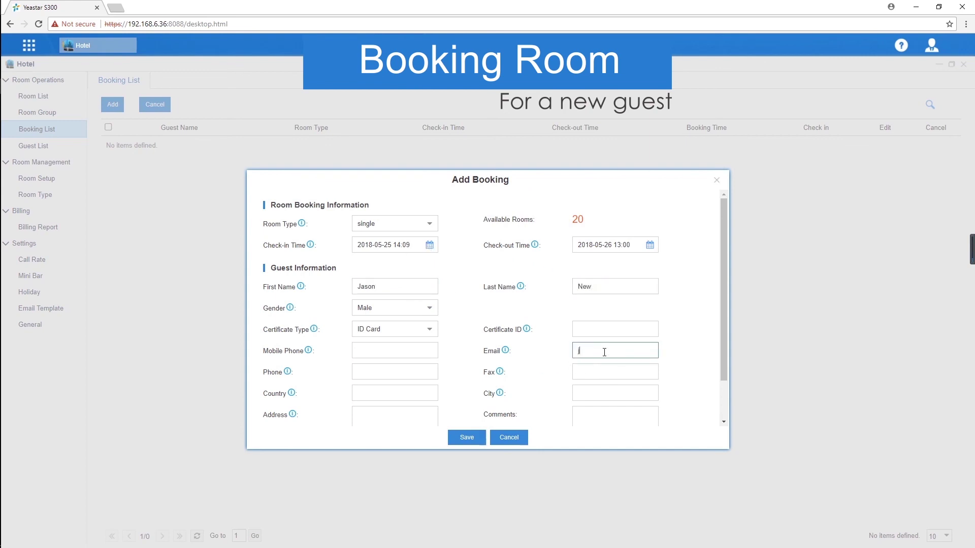
scroll(712, 313, down, 2)
click(463, 438)
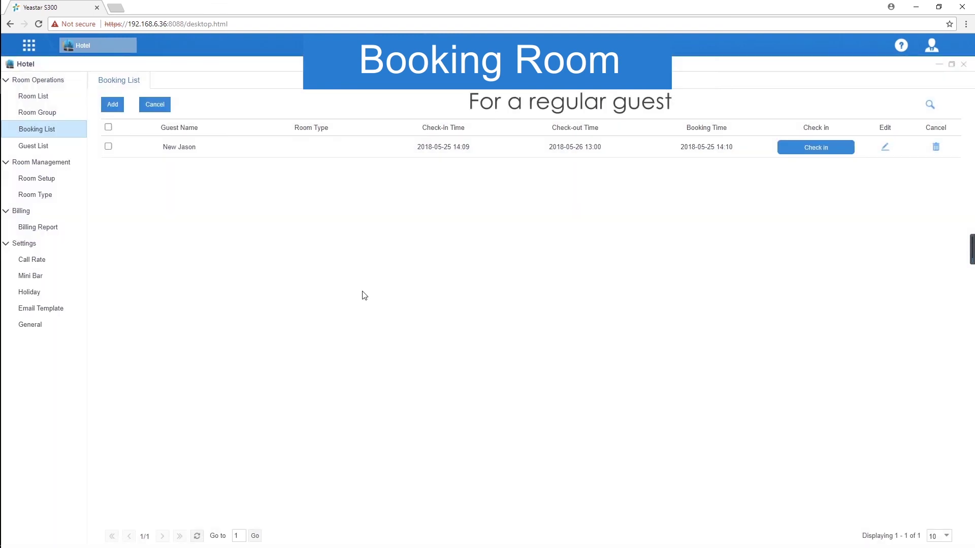
From the Guest List, book a single room for the second listed guest with default dates
click(65, 149)
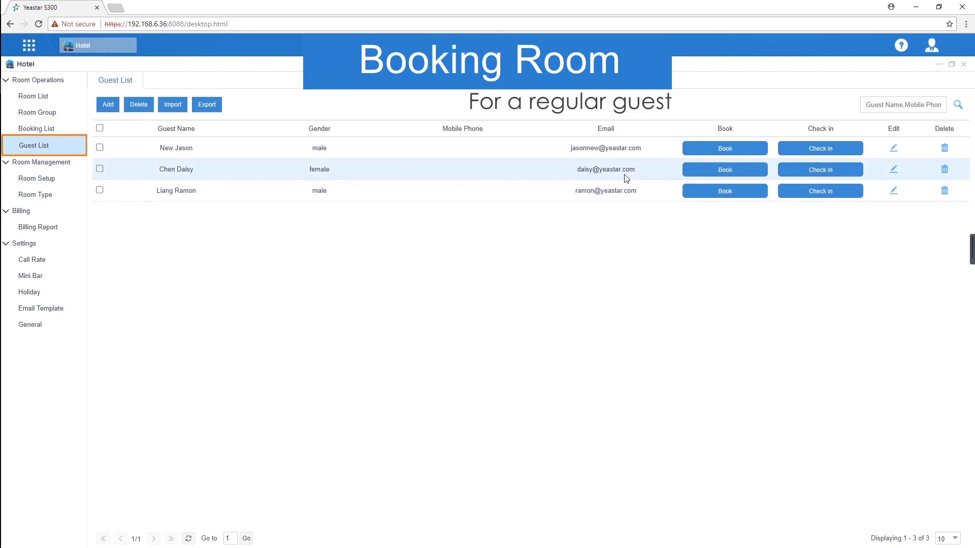
click(721, 175)
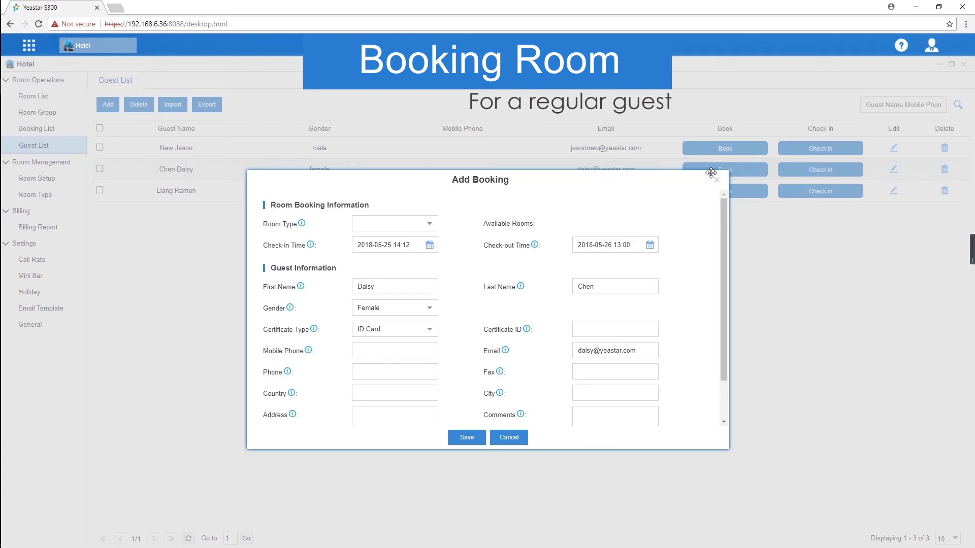
click(430, 226)
click(420, 242)
click(429, 245)
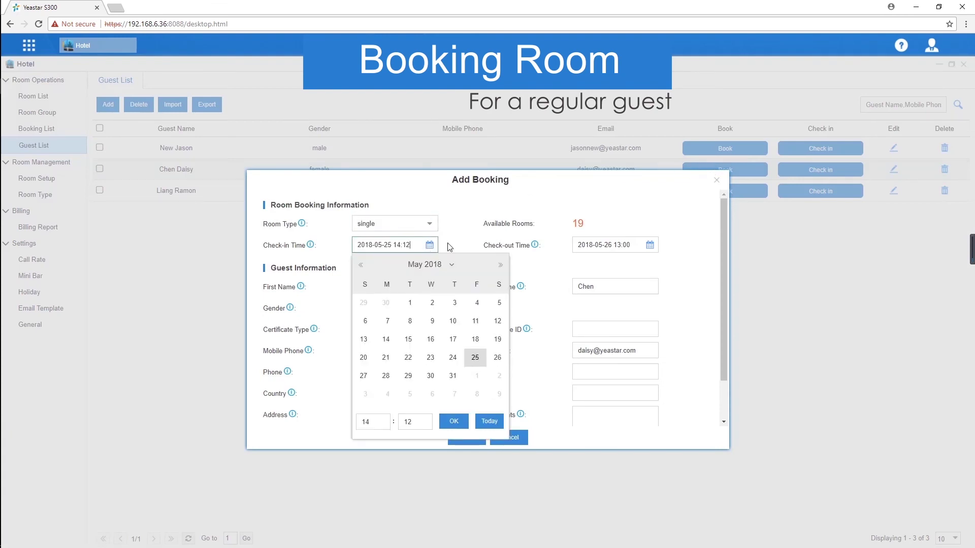
click(449, 247)
click(650, 245)
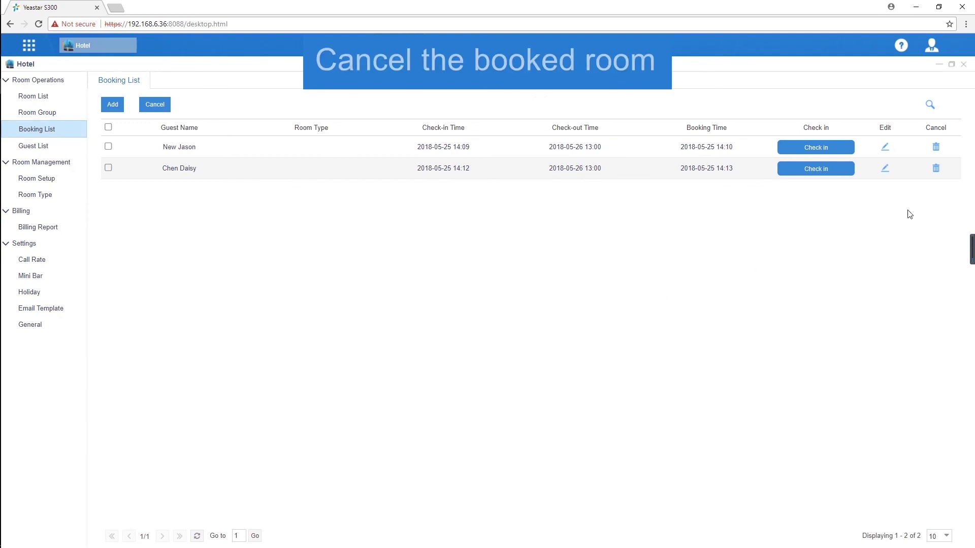
Cancel the second booking with Send Email ticked
click(935, 169)
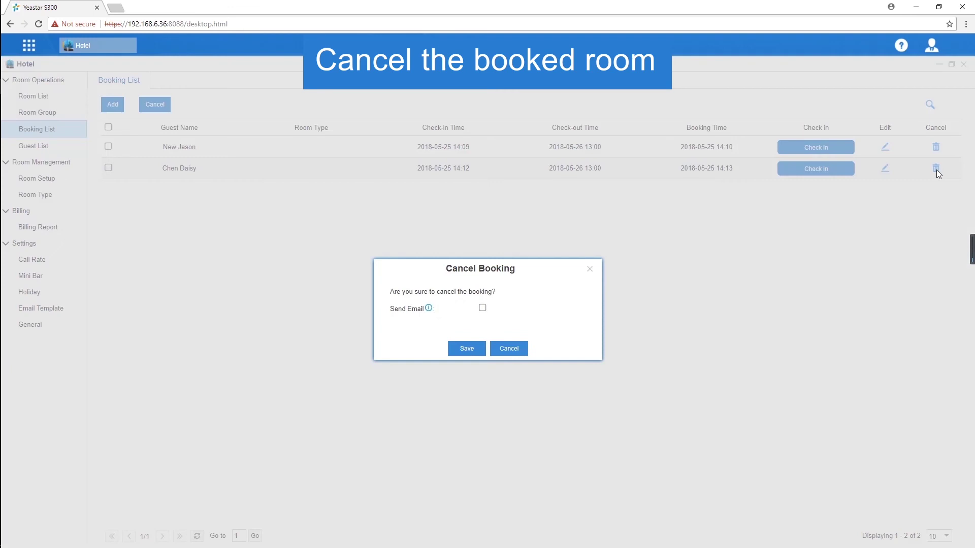
click(482, 309)
click(466, 350)
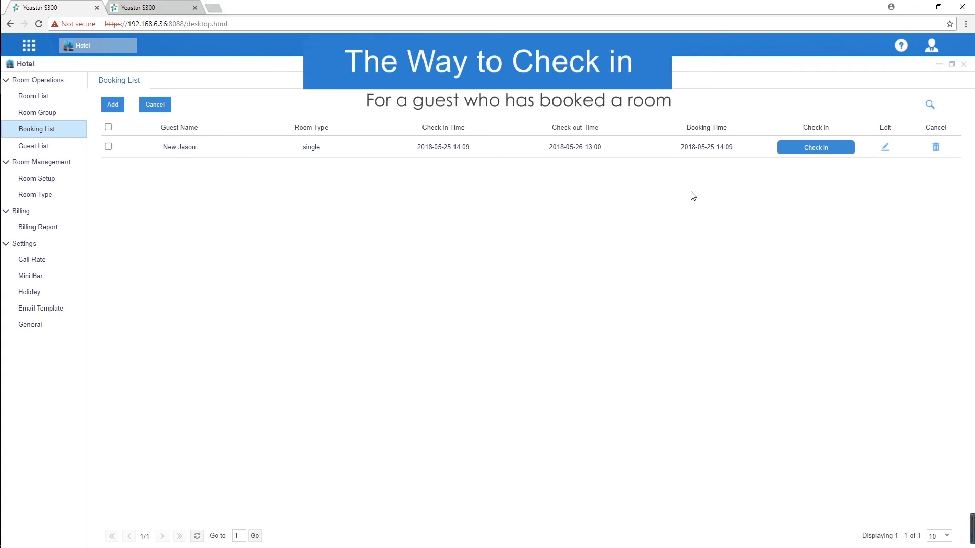
Check the remaining booked guest into Room1002, then show the Guest List
click(808, 150)
click(430, 242)
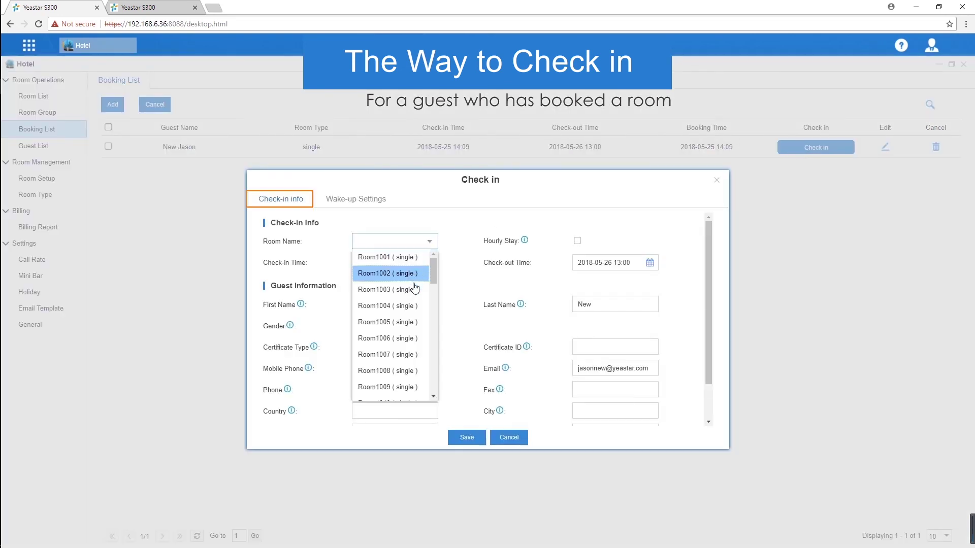
click(413, 290)
click(373, 200)
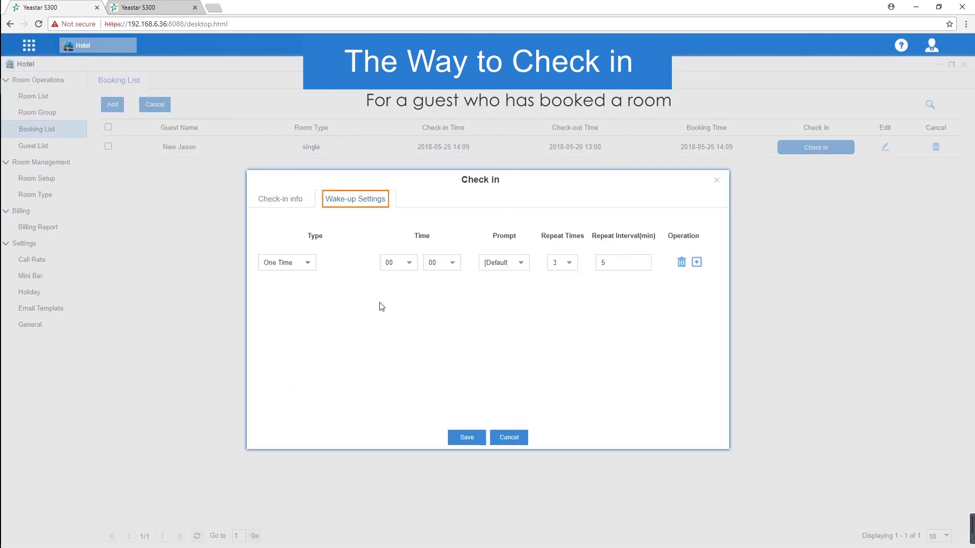
click(462, 438)
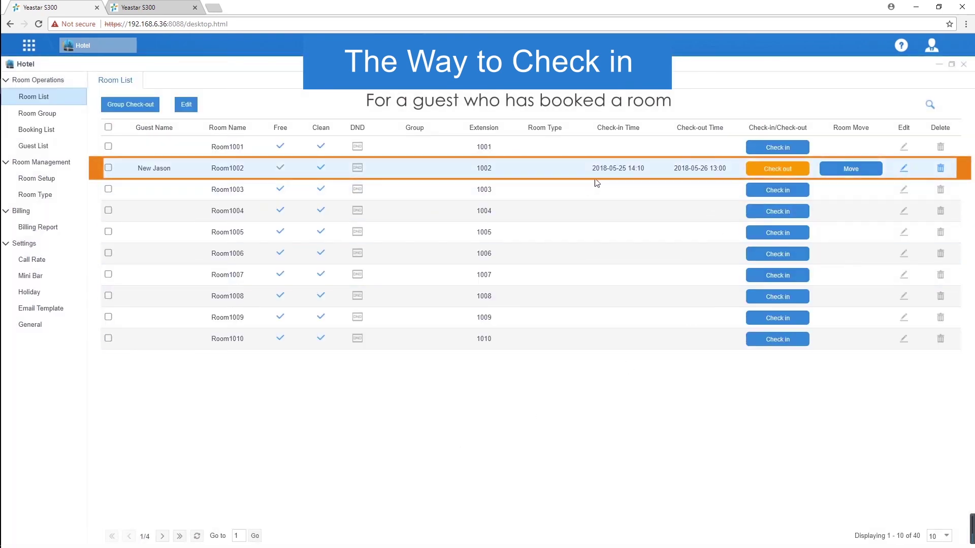
click(60, 147)
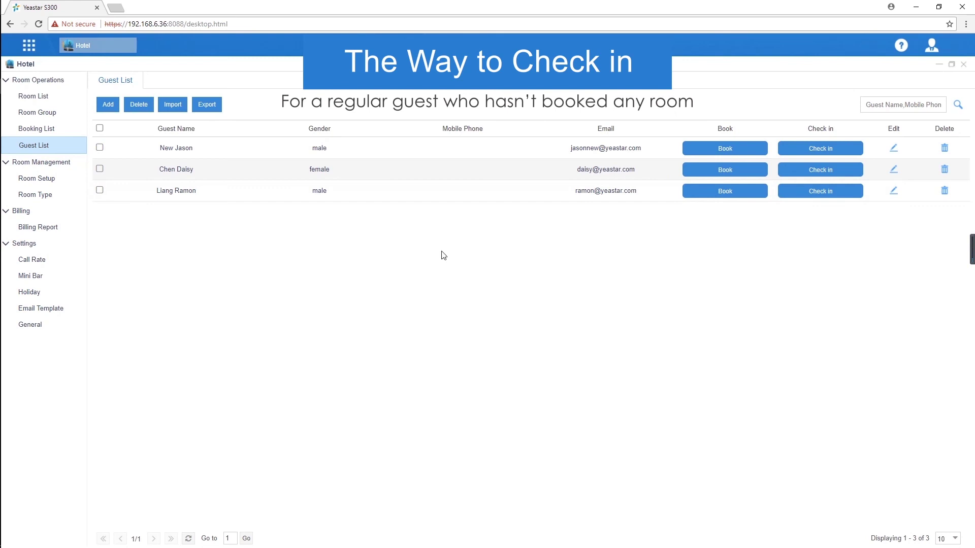
Check the third regular guest into Room1004 with a May 25 check-in date
click(814, 196)
click(416, 242)
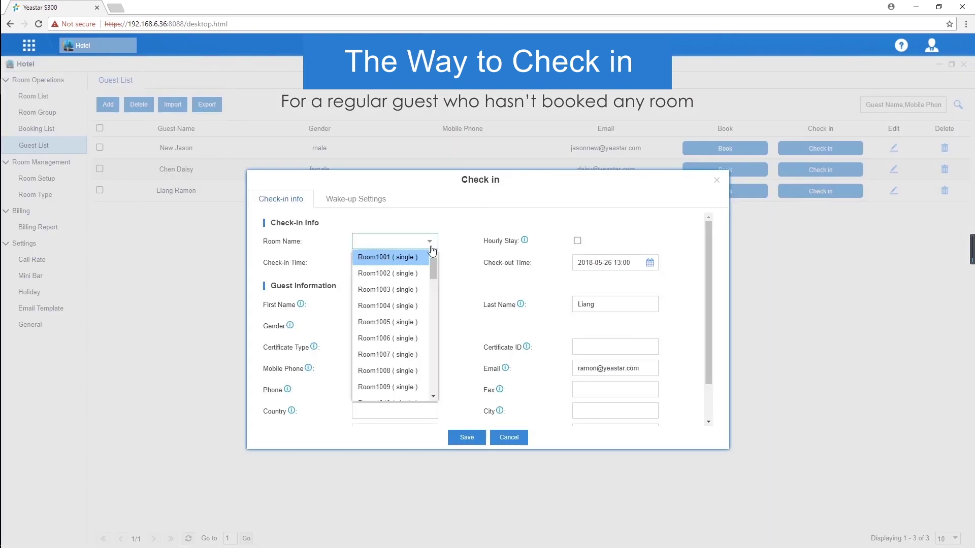
click(419, 307)
click(429, 263)
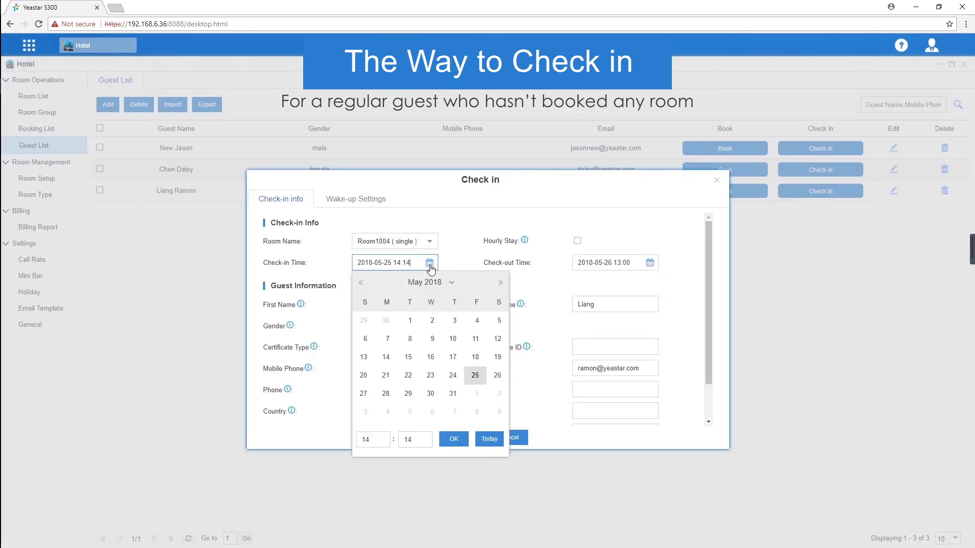
click(475, 375)
scroll(473, 374, down, 2)
click(463, 374)
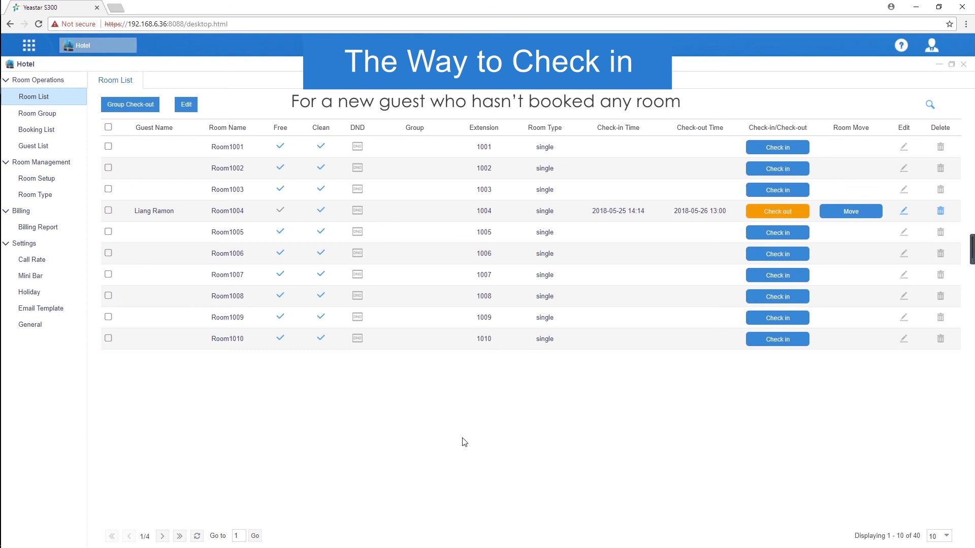
Look over the General hotel settings, then return to the Room List
click(61, 327)
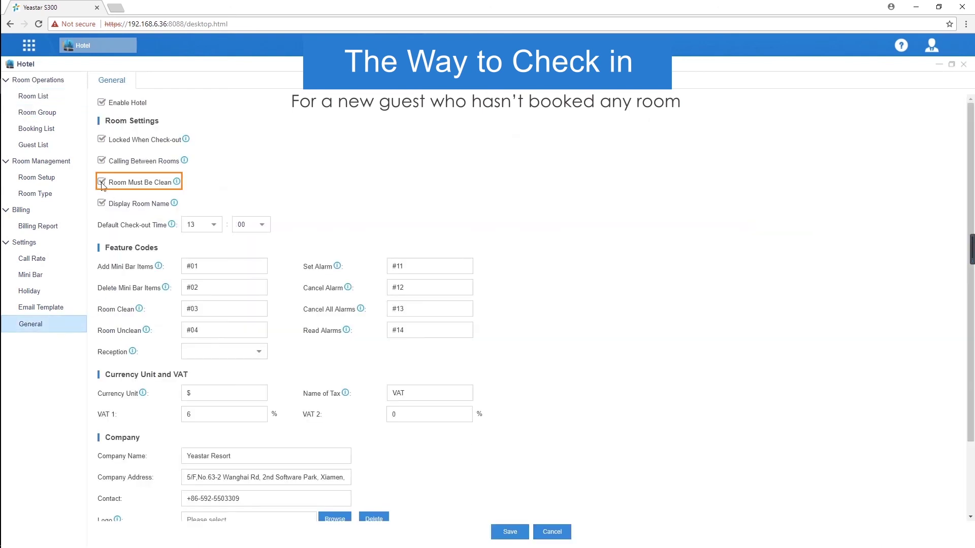
mouse_move(177, 186)
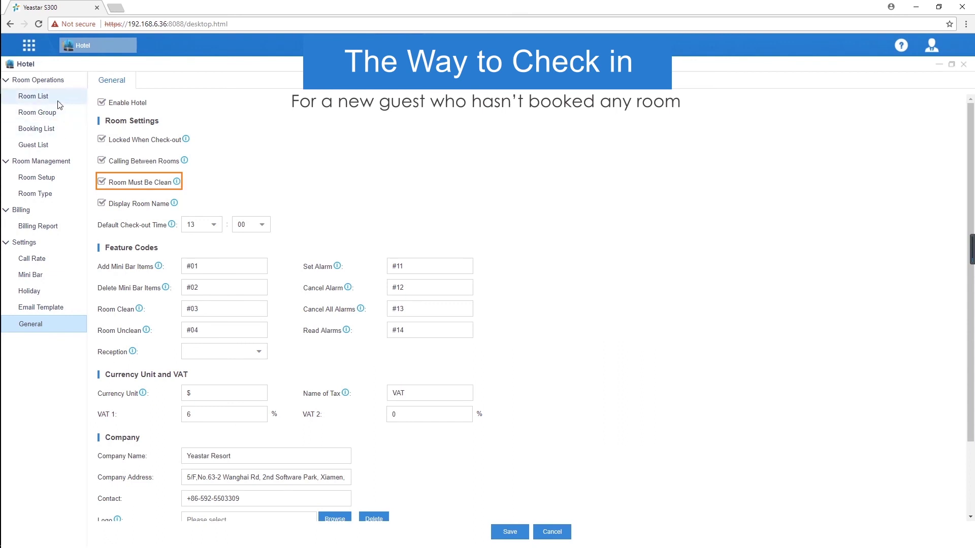
click(33, 96)
click(778, 148)
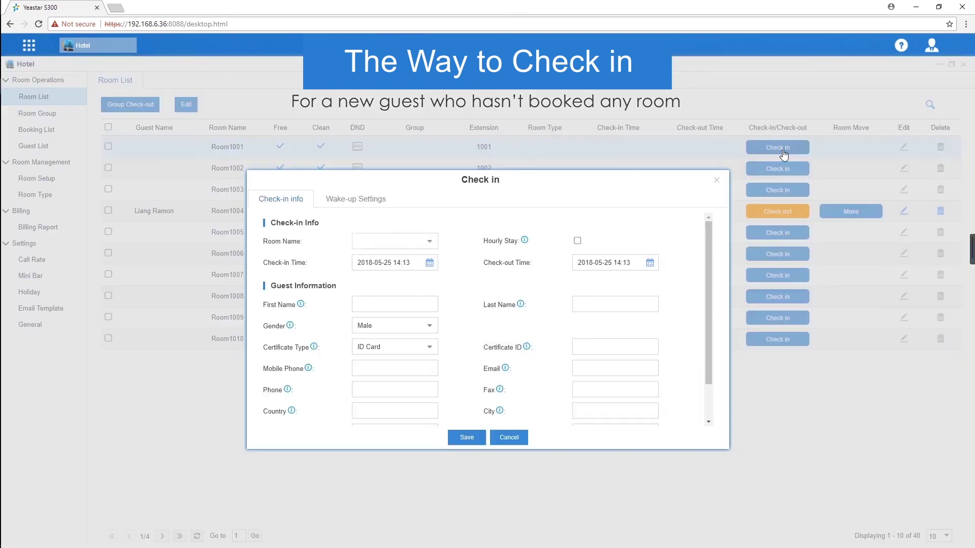
click(413, 303)
text(XXX)
click(604, 303)
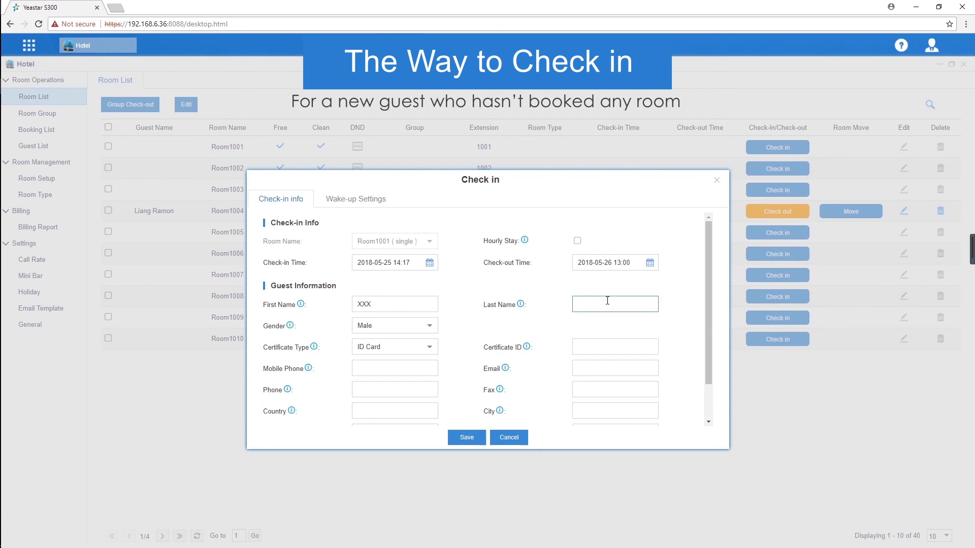
text(XXX)
click(612, 366)
text(XXX@XXX.)
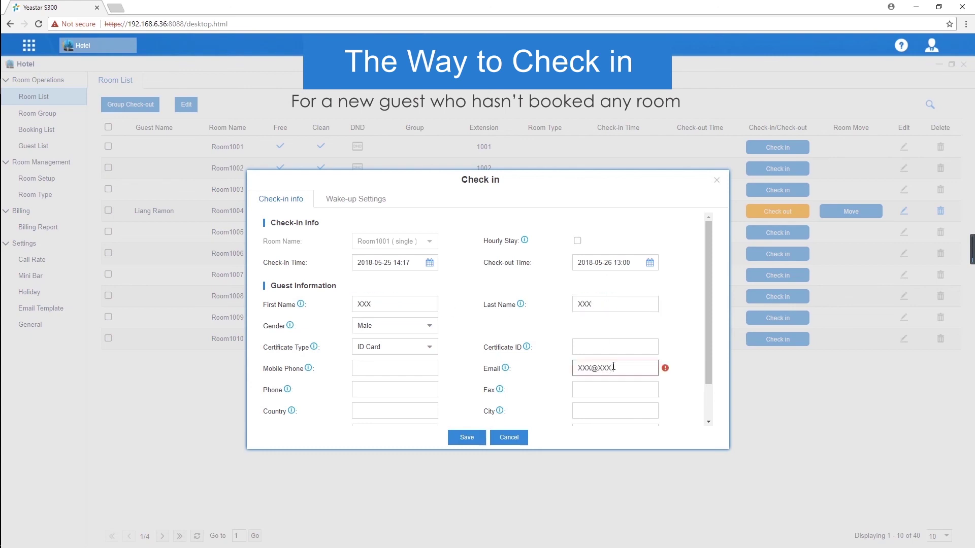
text(com)
click(354, 199)
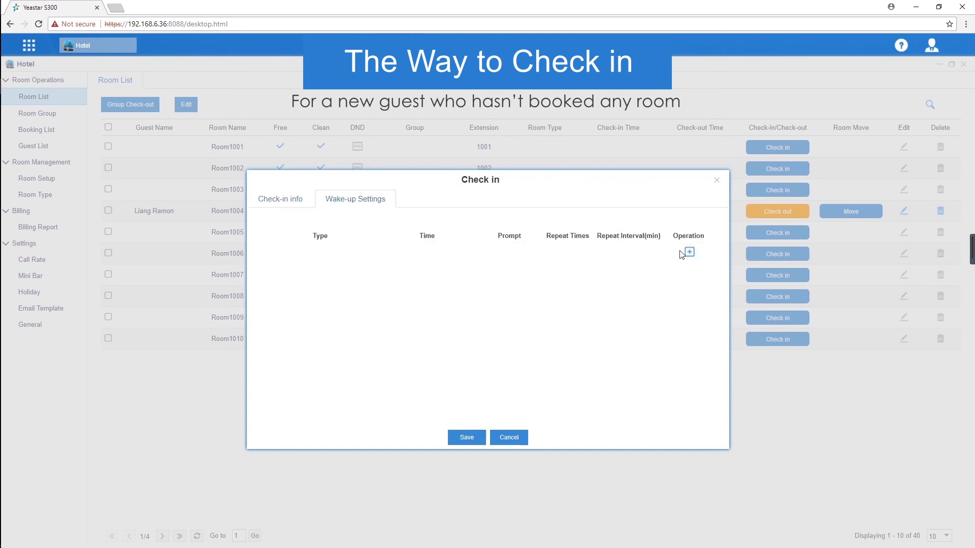
click(684, 256)
click(466, 437)
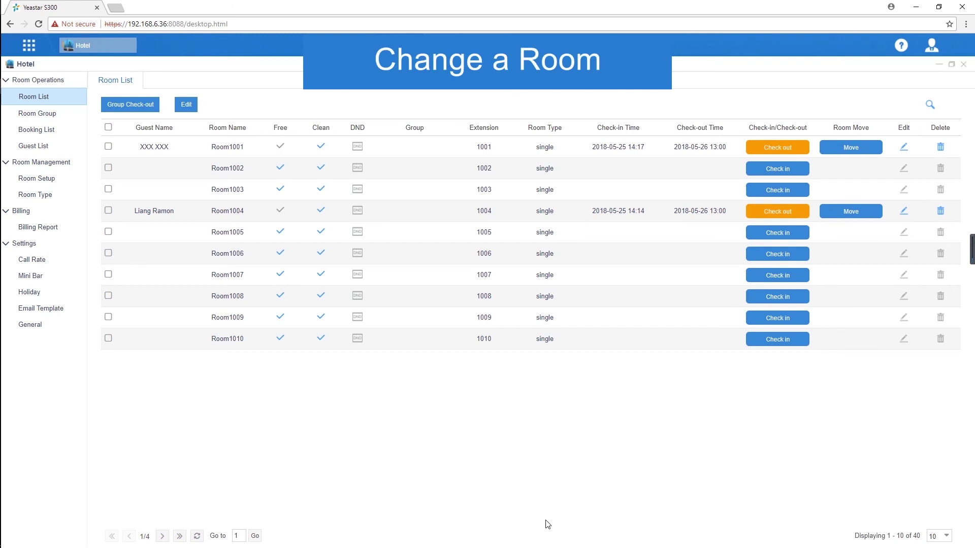
Move the Room1004 guest to Room1003 with a $20 extra charge and note 'items broken'
click(855, 212)
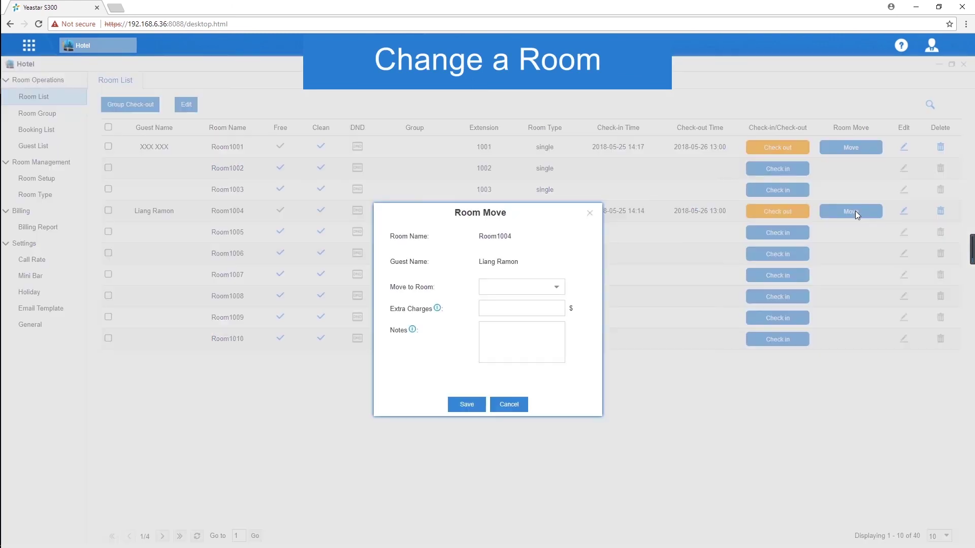
click(556, 287)
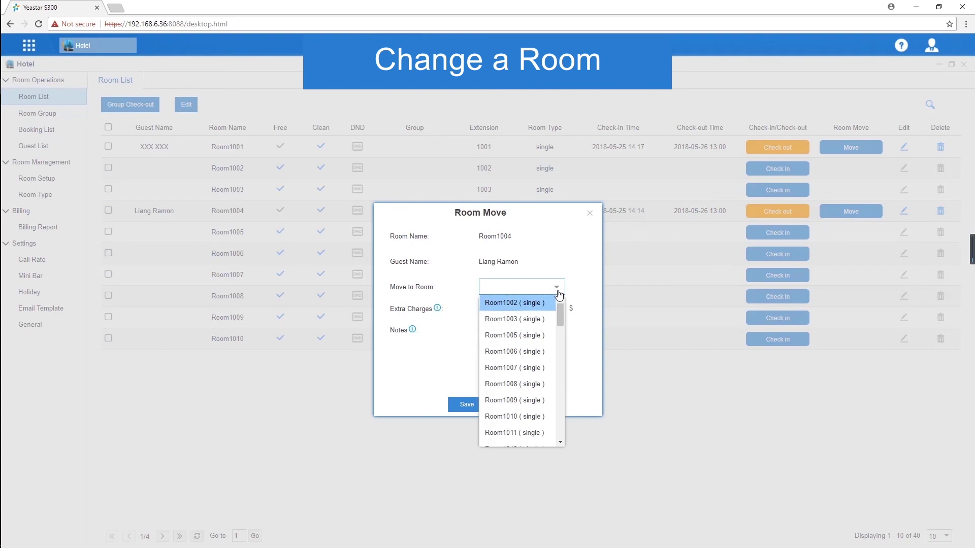
click(546, 319)
click(553, 309)
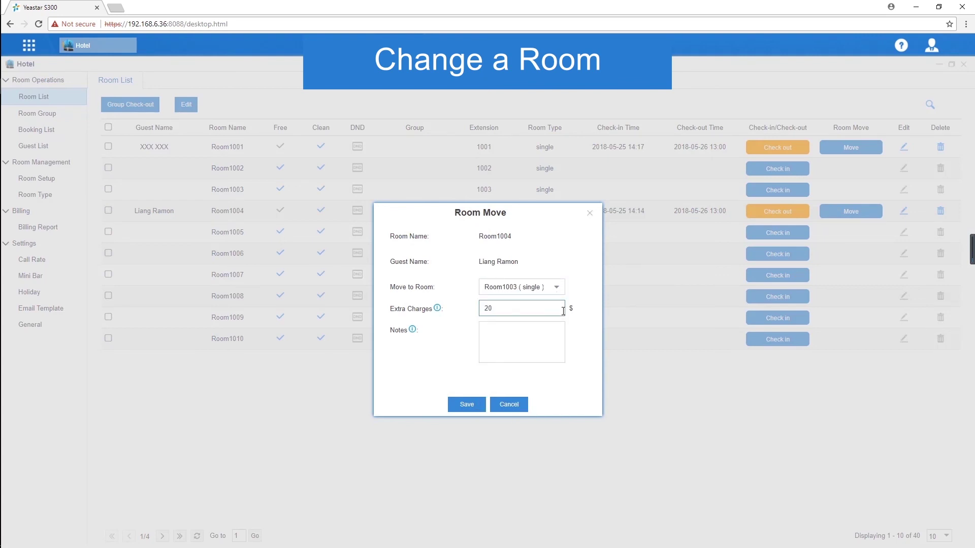
click(547, 335)
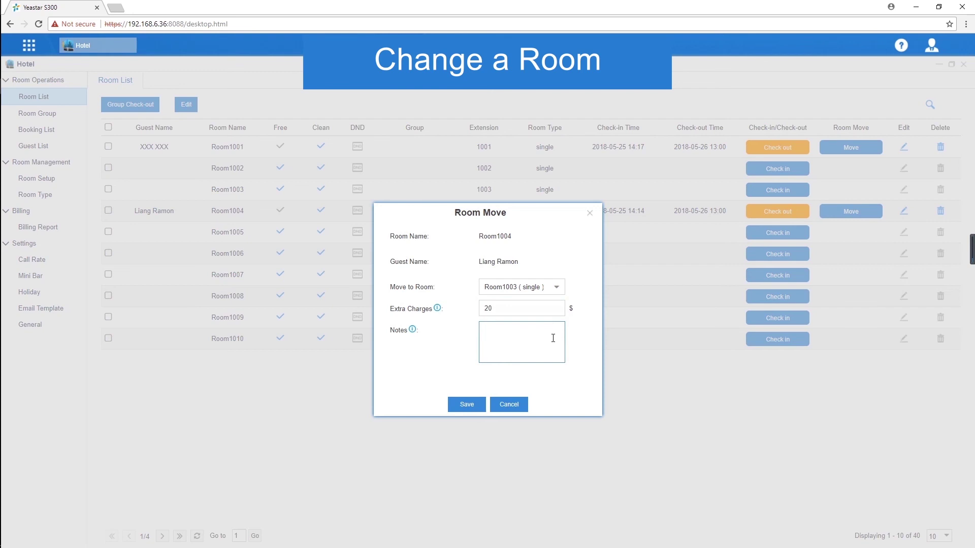
text(items broken)
click(464, 405)
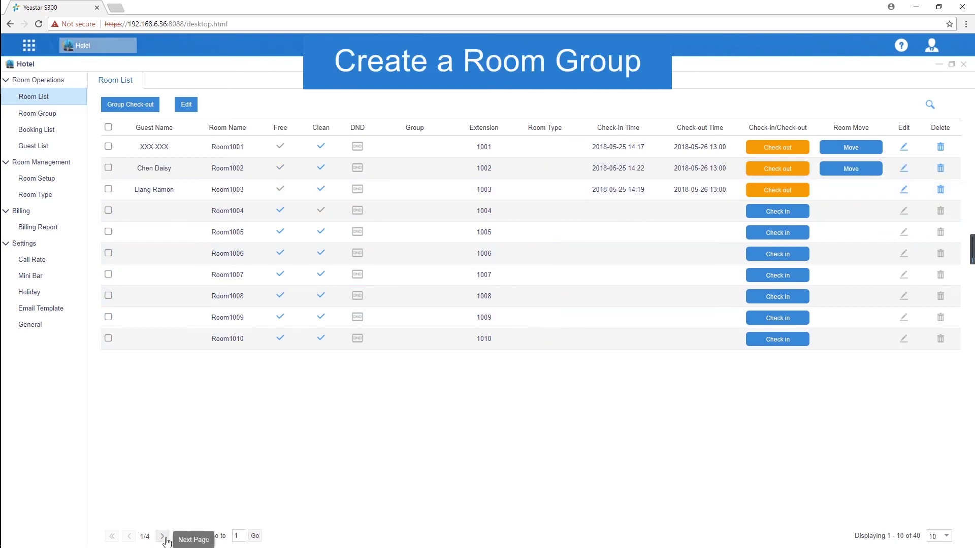
Add room group 'Yeastar Team' with Room1011 through Room1020 moved to Selected
click(163, 536)
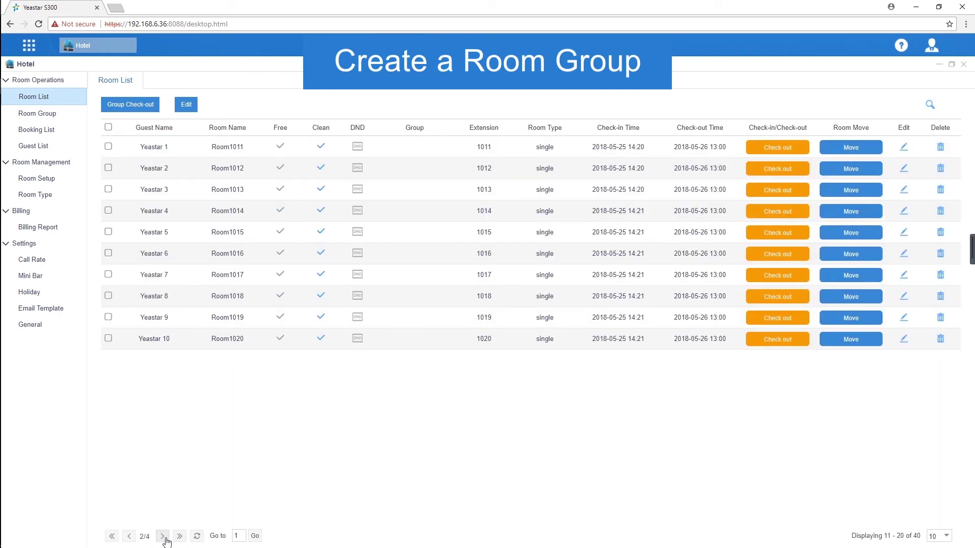
click(58, 115)
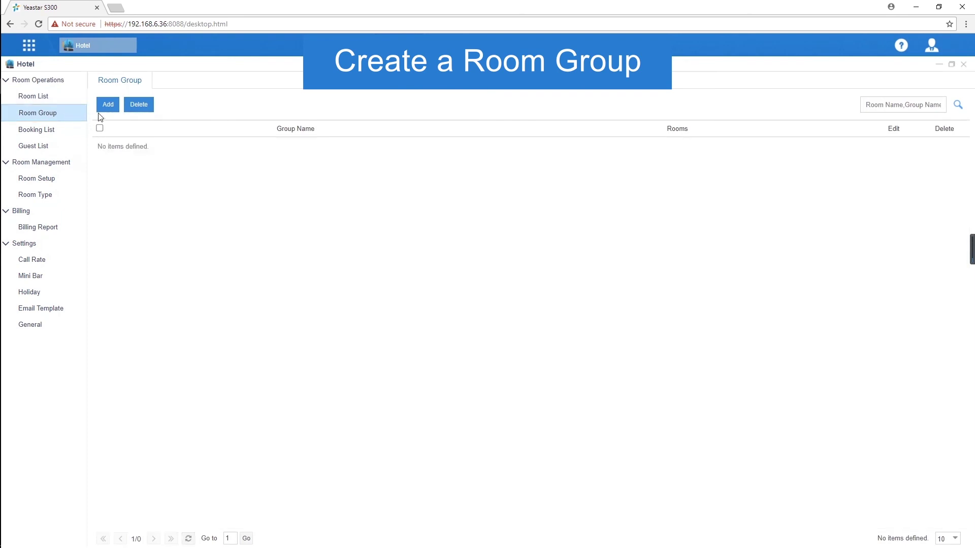
click(110, 107)
click(417, 205)
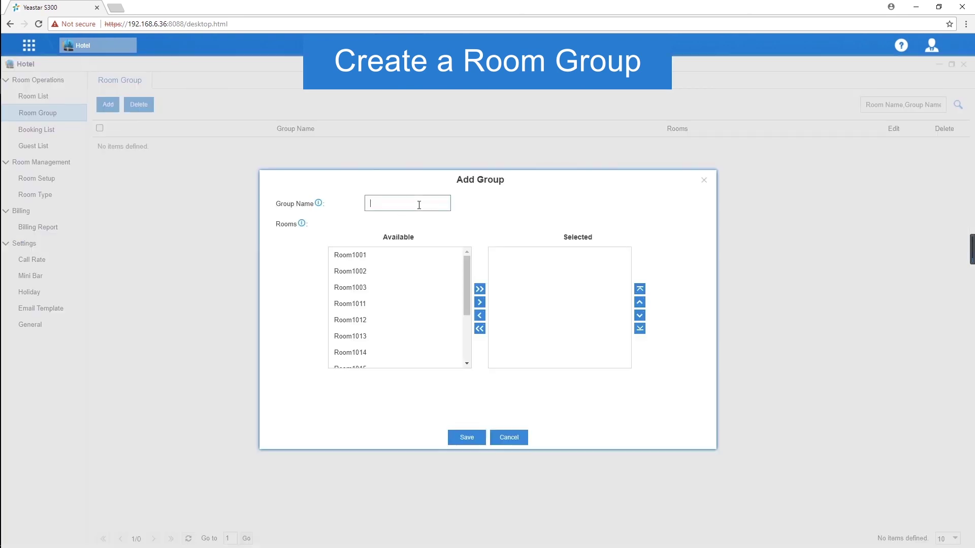
text(Yeastar Team)
drag(386, 255, 420, 361)
click(479, 302)
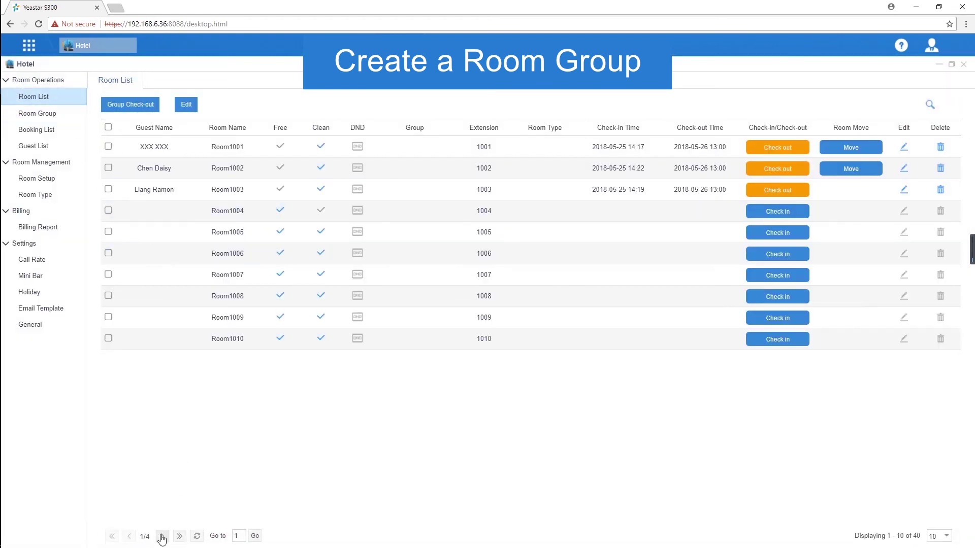
click(162, 537)
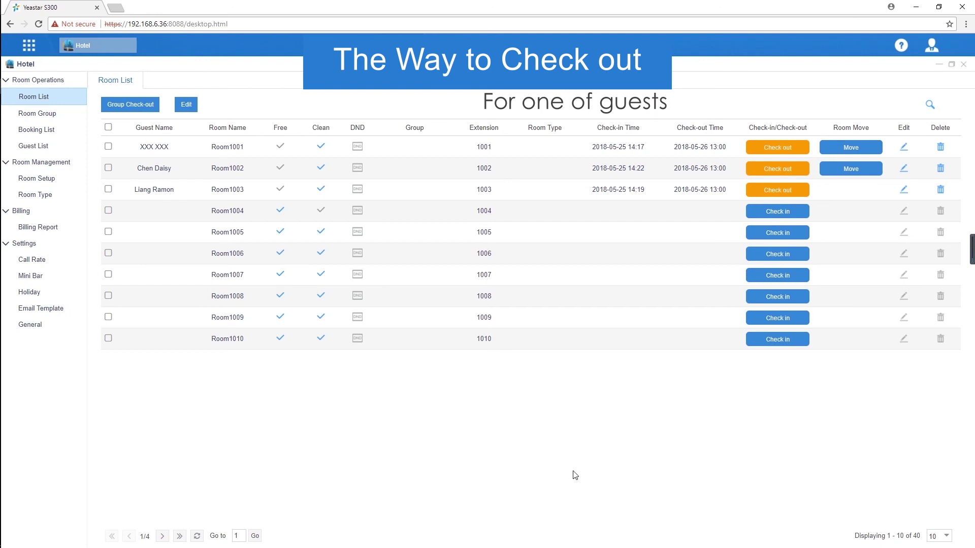
Check out the Room1002 guest on May 26 with a 10 $ charge, note 'one glass broken', bill e-mailed
click(787, 172)
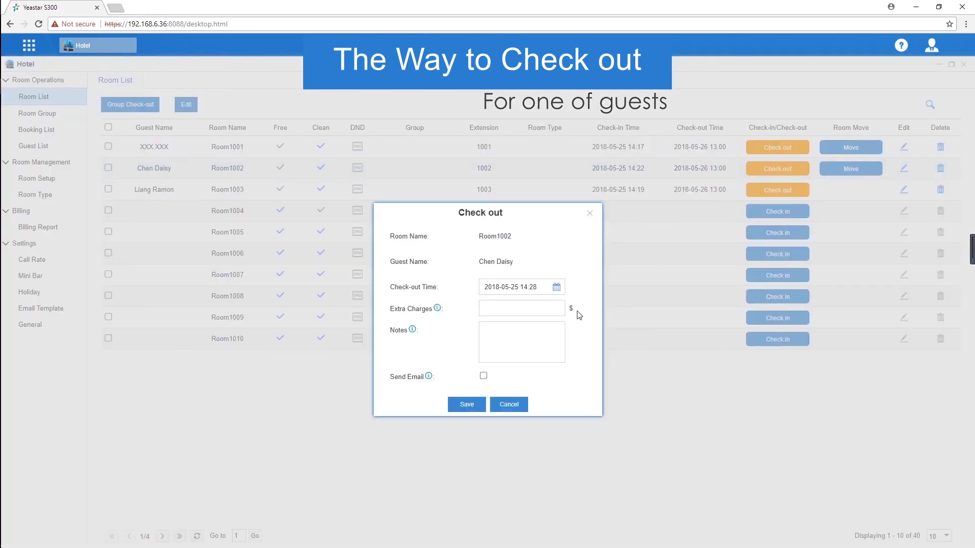
click(548, 308)
click(535, 333)
text(one glass broken)
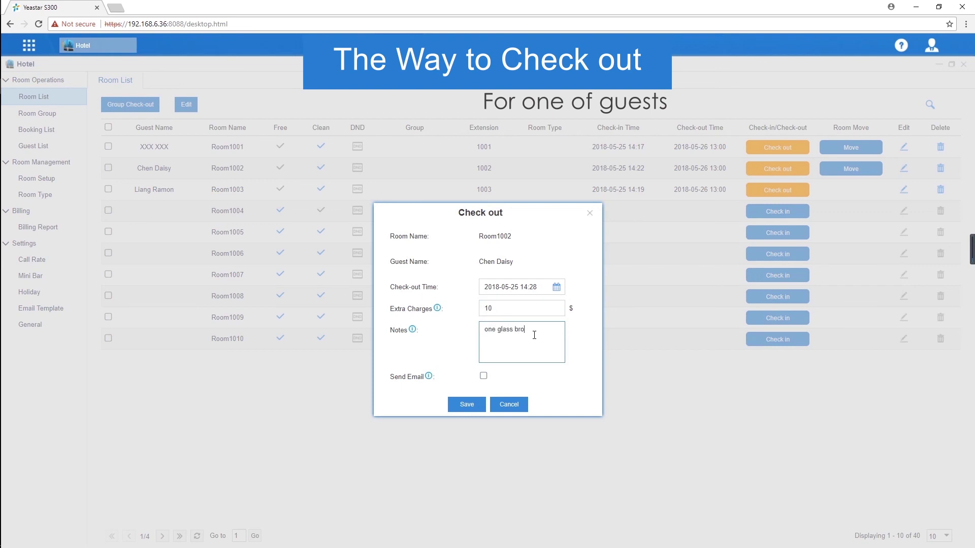
click(556, 286)
click(625, 400)
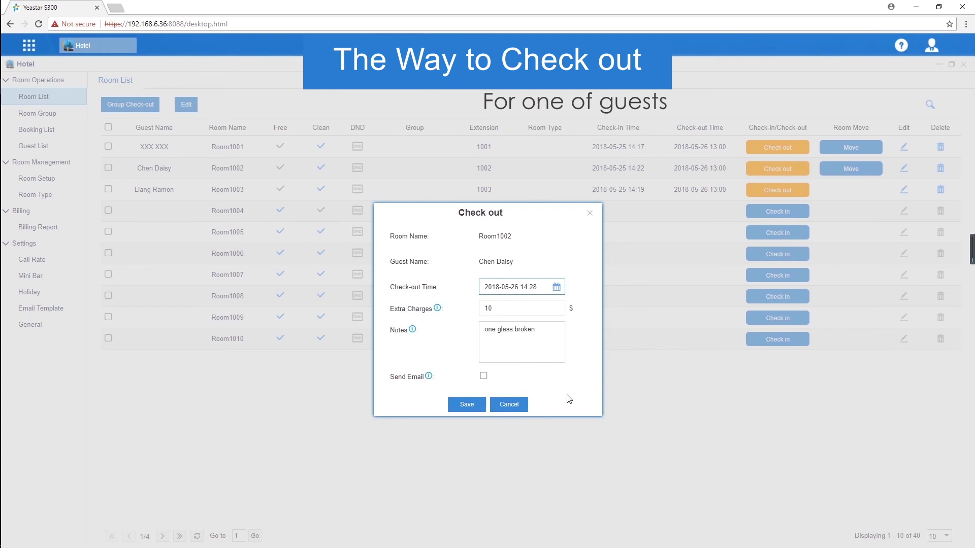
click(484, 376)
click(467, 405)
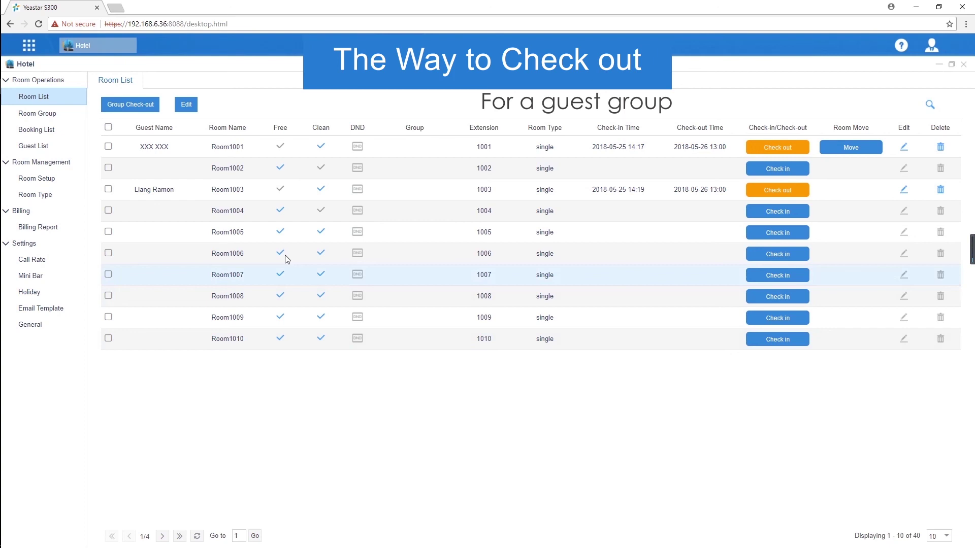
Start a group check-out for Yeastar Team with the check-out date set to the 26th
click(155, 108)
click(555, 261)
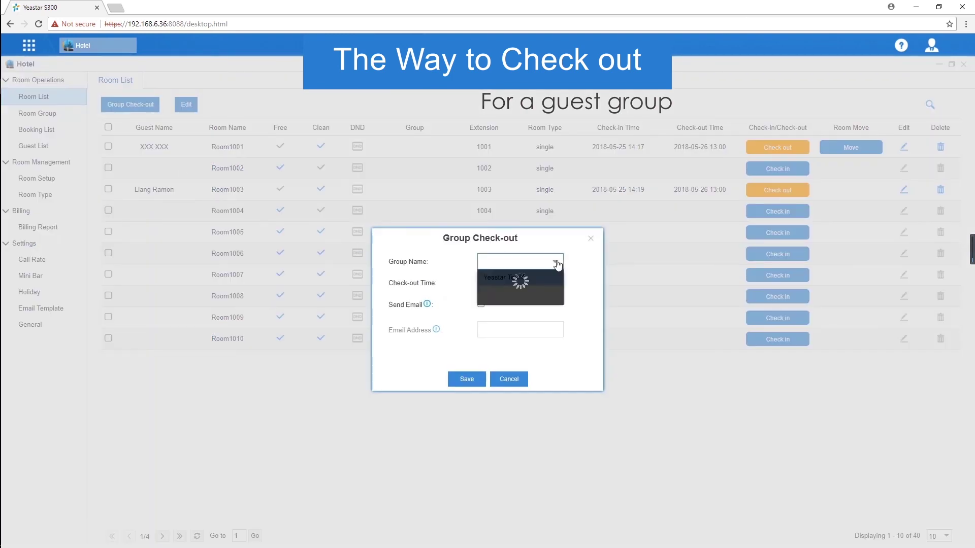
click(546, 276)
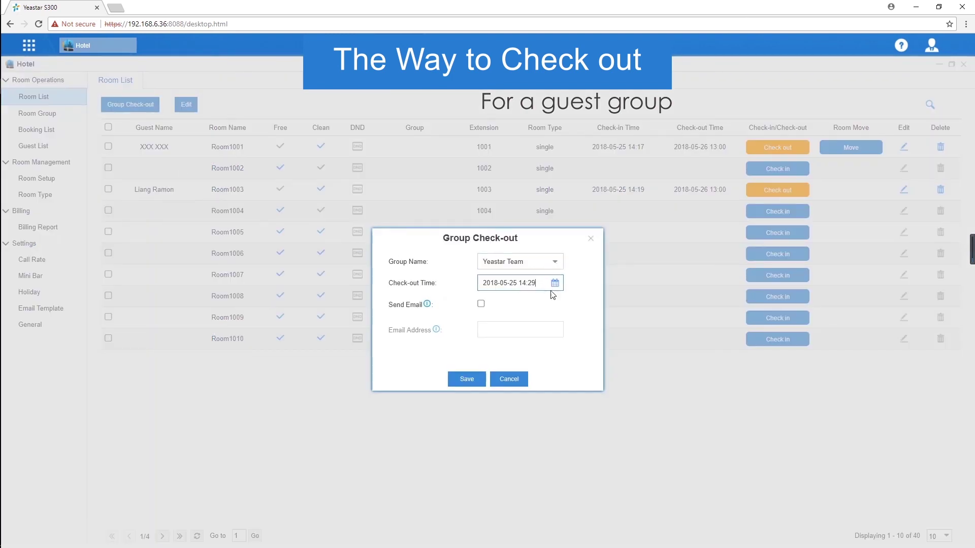
click(555, 284)
click(623, 398)
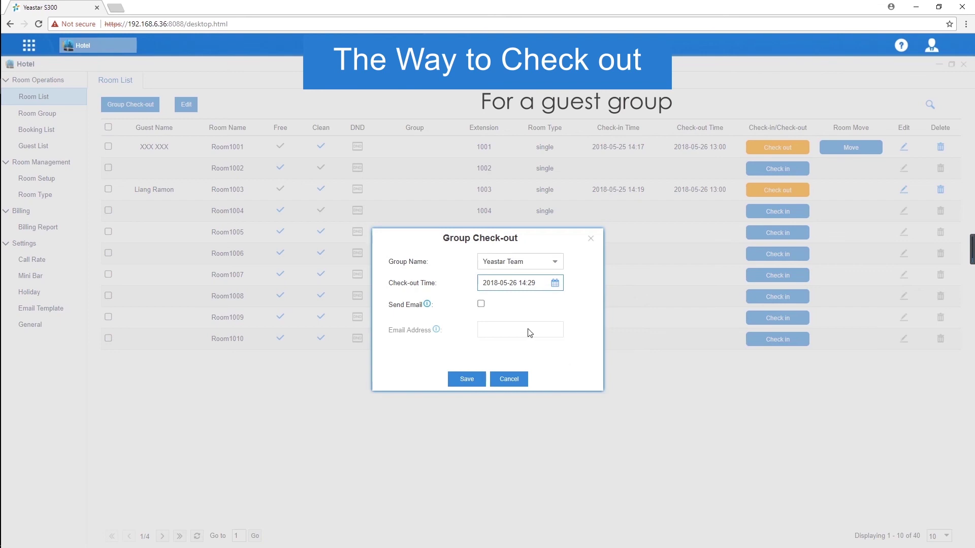
Have the billing report e-mailed to the group's address, save the check-out, and open Billing Report
click(481, 304)
mouse_move(437, 331)
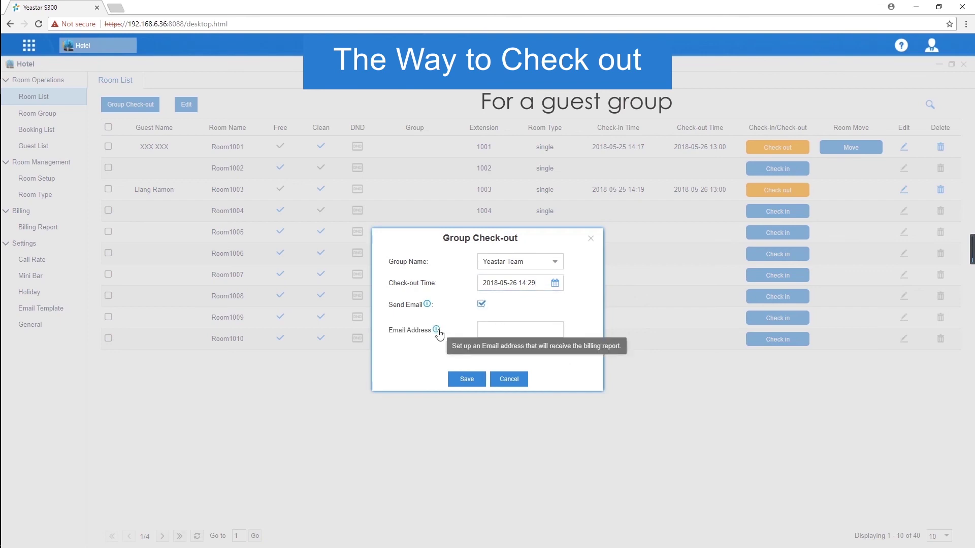
click(508, 330)
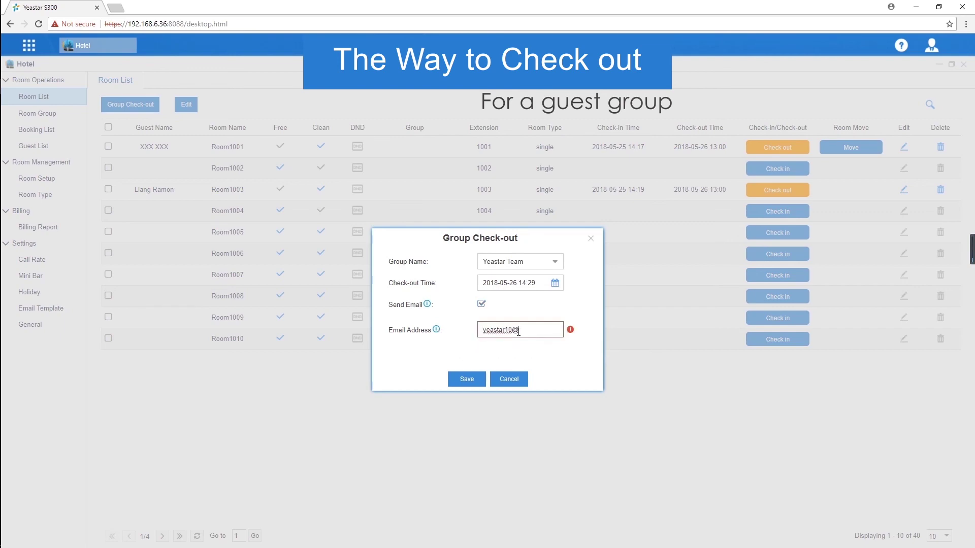
click(468, 381)
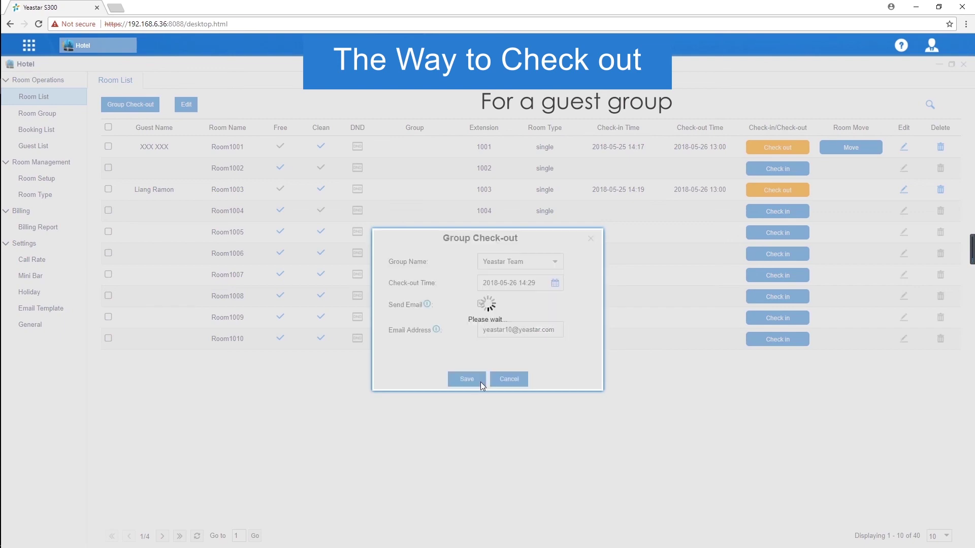
click(45, 231)
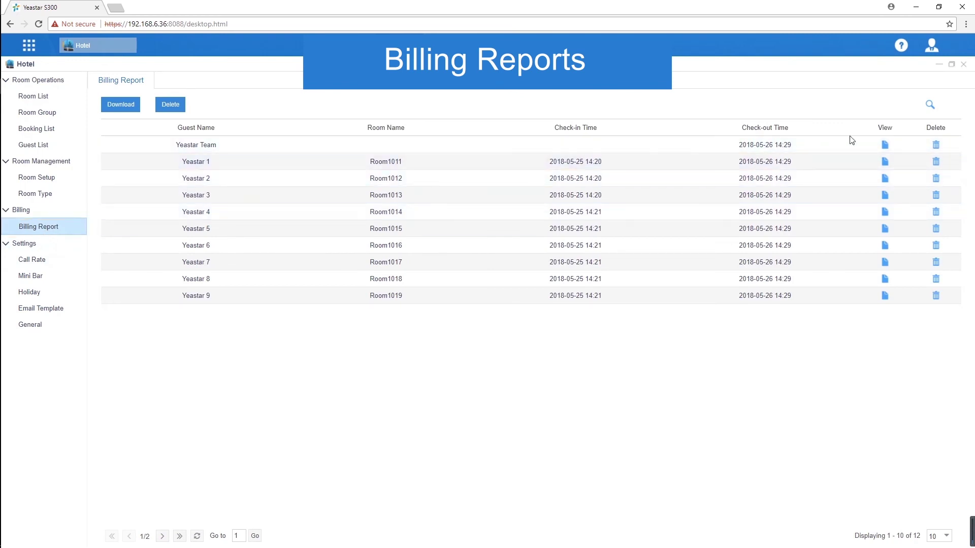
Review the Yeastar Team group bill and its print preview, then return to the billing report list
click(885, 147)
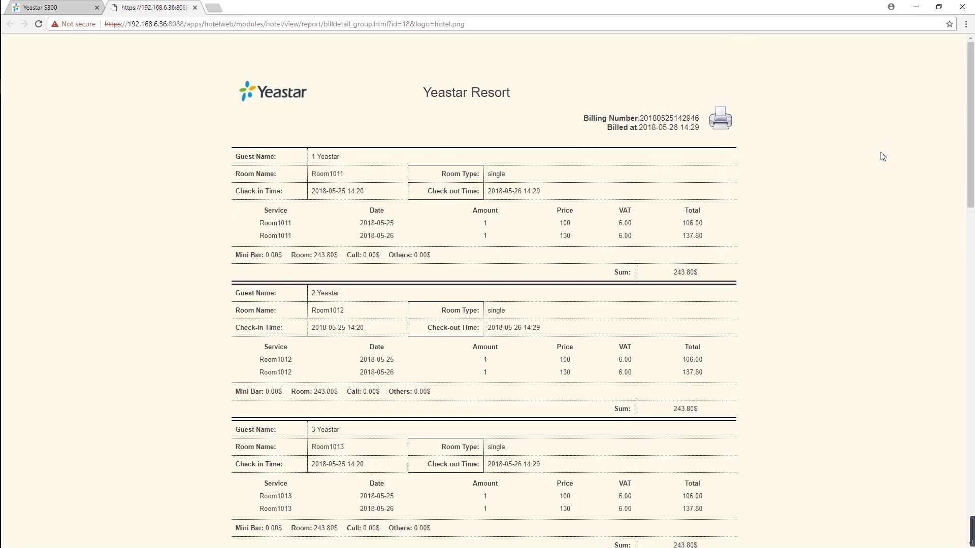
scroll(882, 156, down, 6)
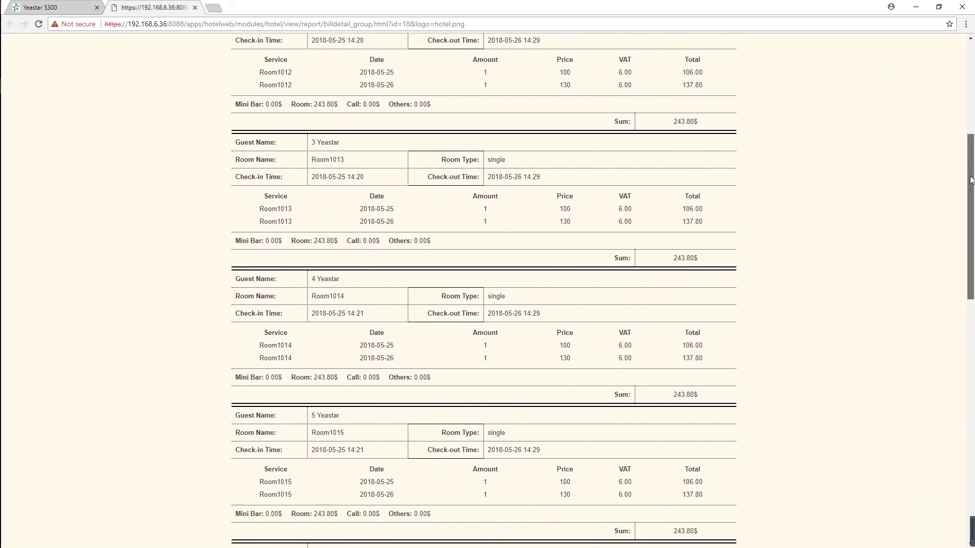
drag(970, 179, 972, 421)
key(Home)
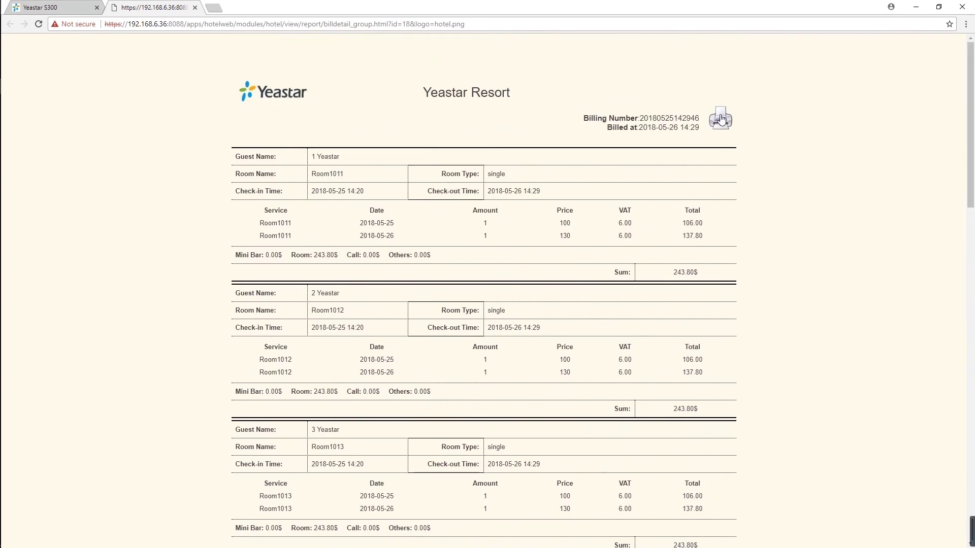
click(721, 118)
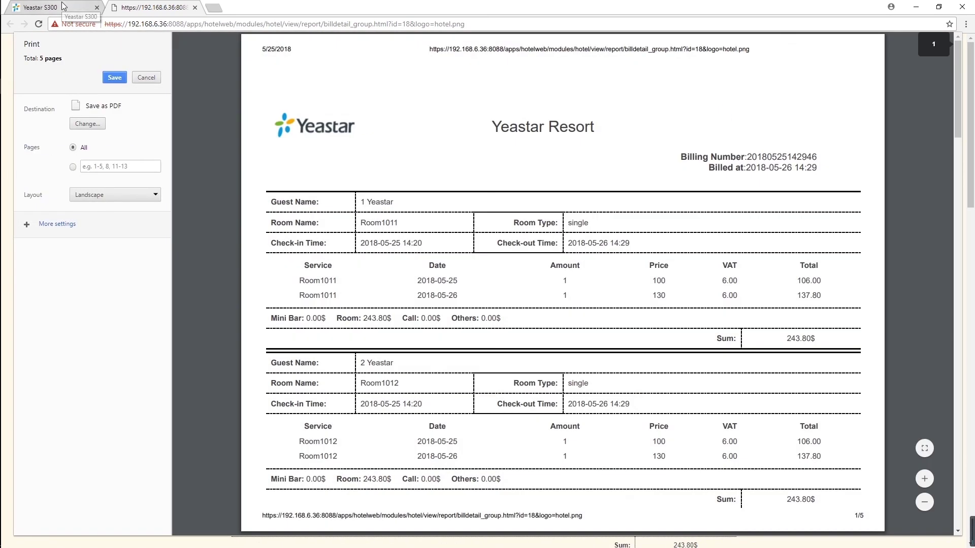
click(60, 6)
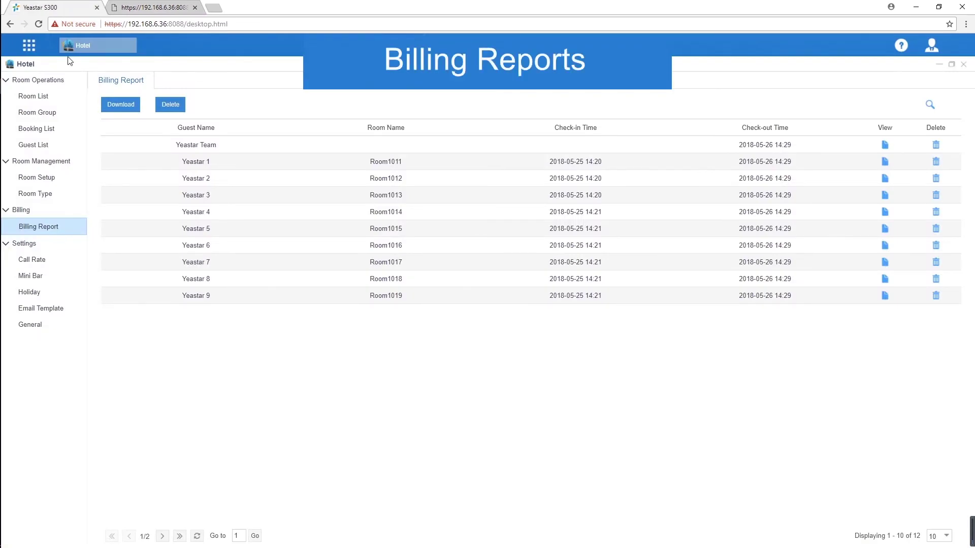
Download the billing report as CSV, widen columns A–D in Excel to read it, and close it
click(120, 104)
click(48, 537)
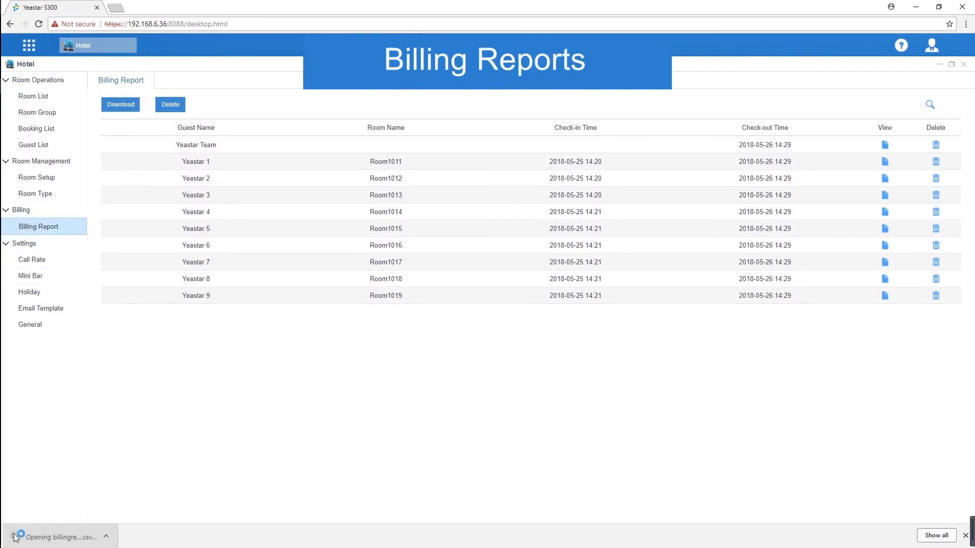
double_click(163, 240)
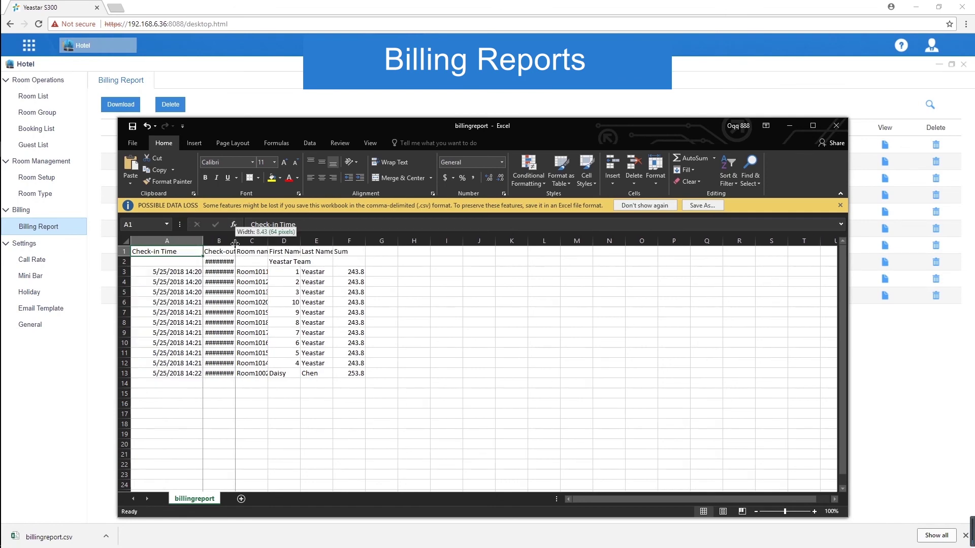
double_click(235, 241)
double_click(297, 241)
drag(381, 242, 415, 242)
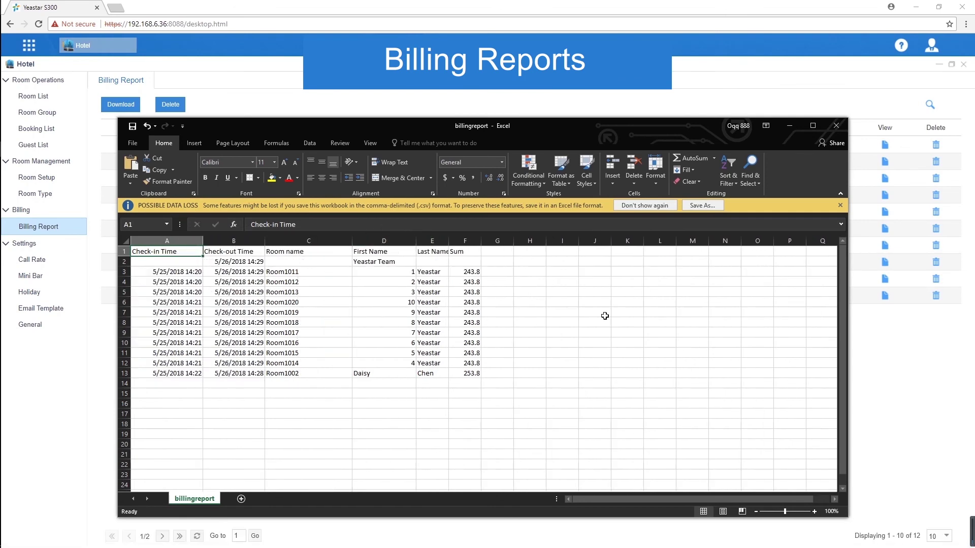
click(836, 126)
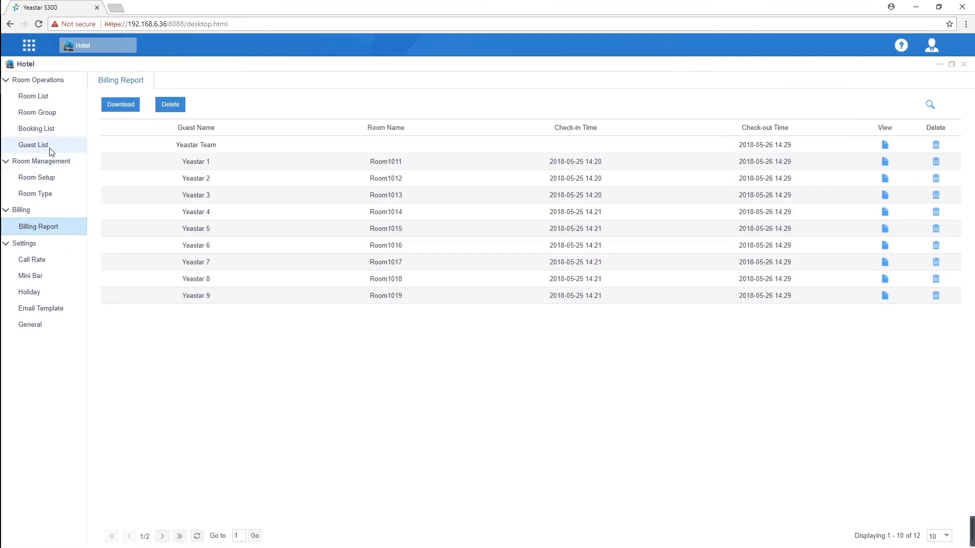
click(49, 147)
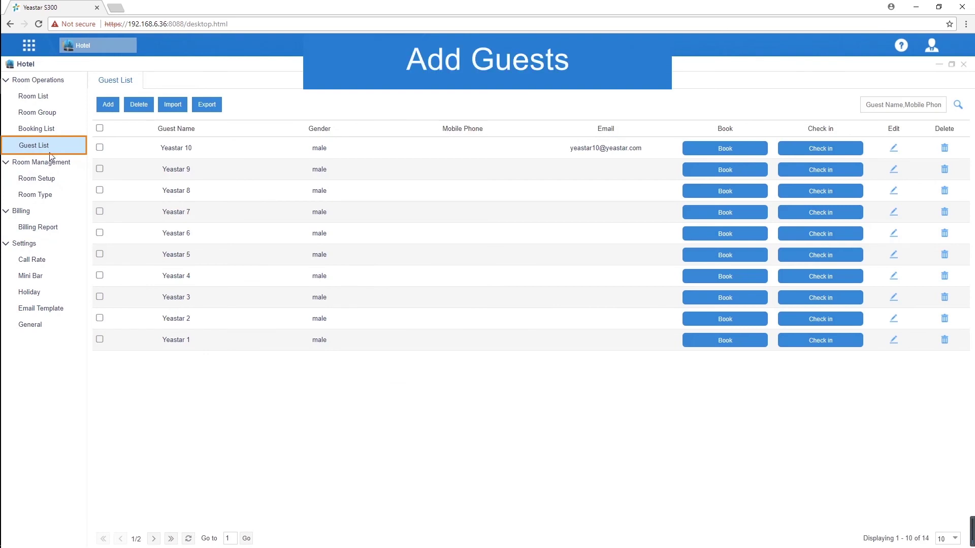
Export all guests to guestlist.csv and clear the existing guest rows in Excel
click(100, 128)
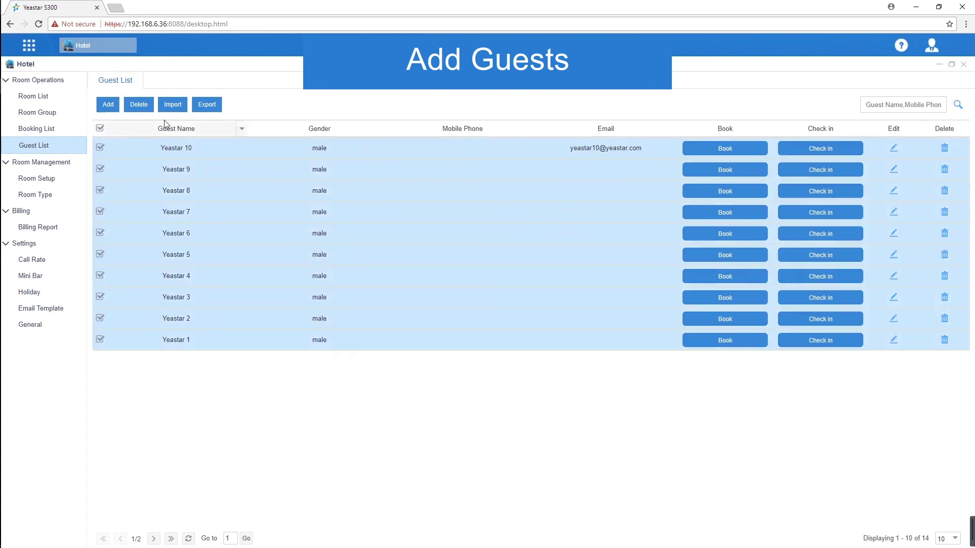
click(206, 104)
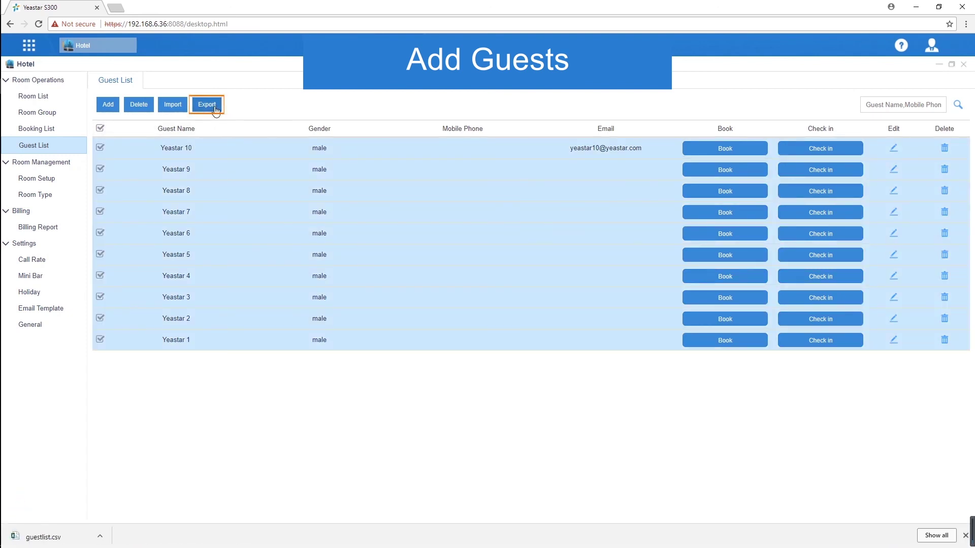
click(69, 536)
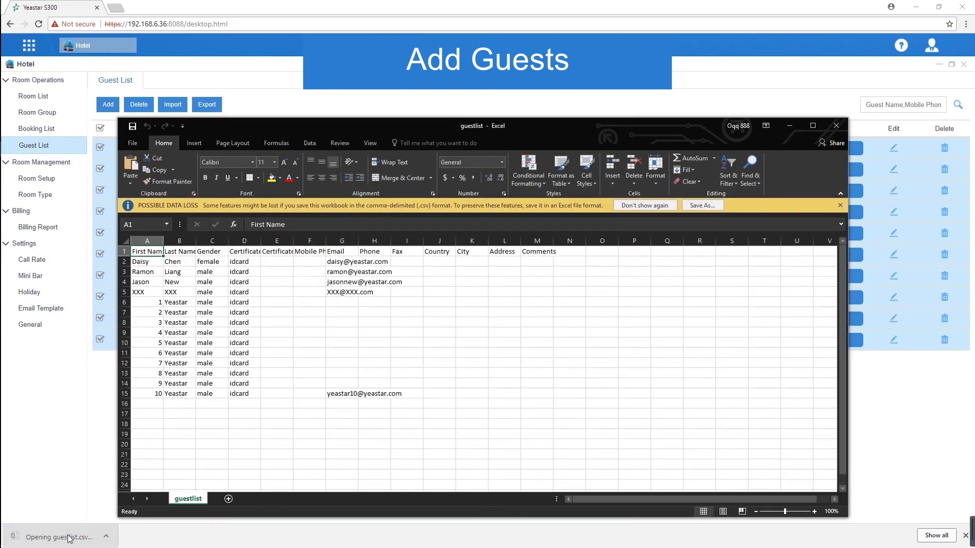
drag(145, 261, 414, 395)
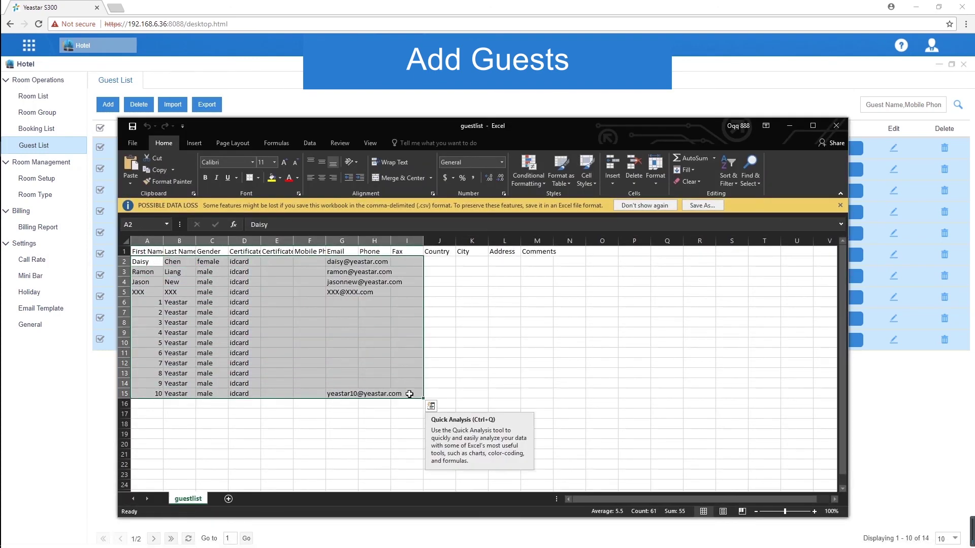
key(Delete)
Enter the new female guest's first name, last name and e-mail in row 2, saving as CSV
click(149, 263)
click(189, 258)
click(221, 261)
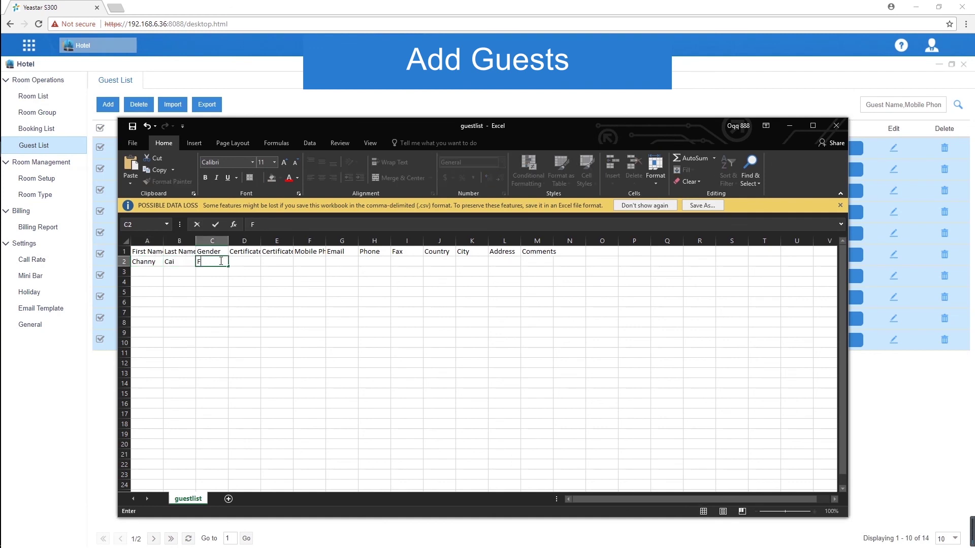
text(Female)
click(342, 261)
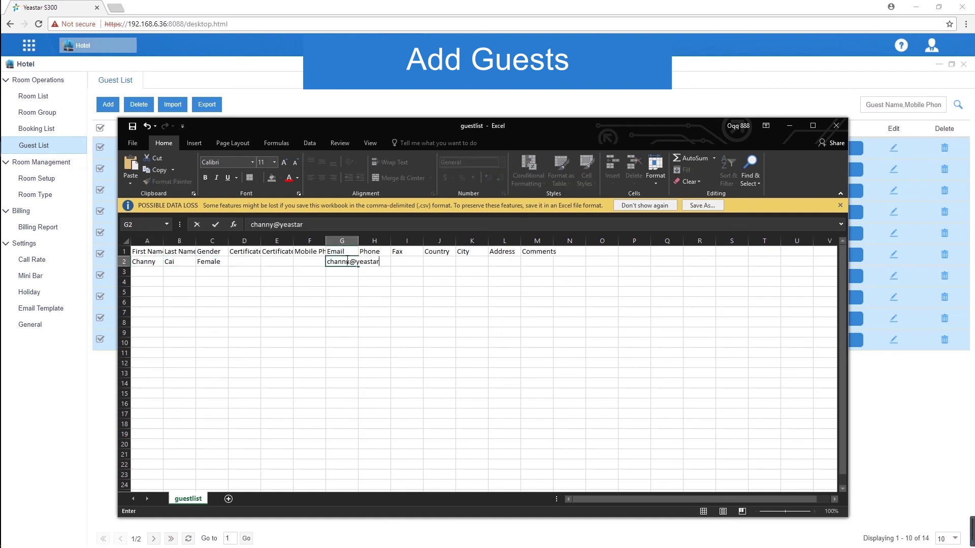
click(374, 291)
click(132, 126)
click(836, 125)
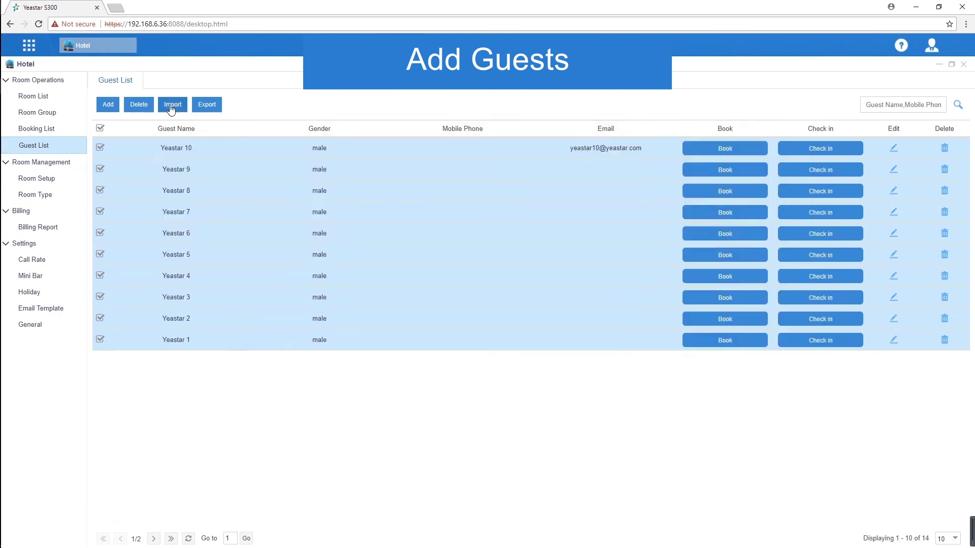
Import the edited guestlist CSV file into the Guest List
click(173, 105)
click(538, 295)
click(142, 83)
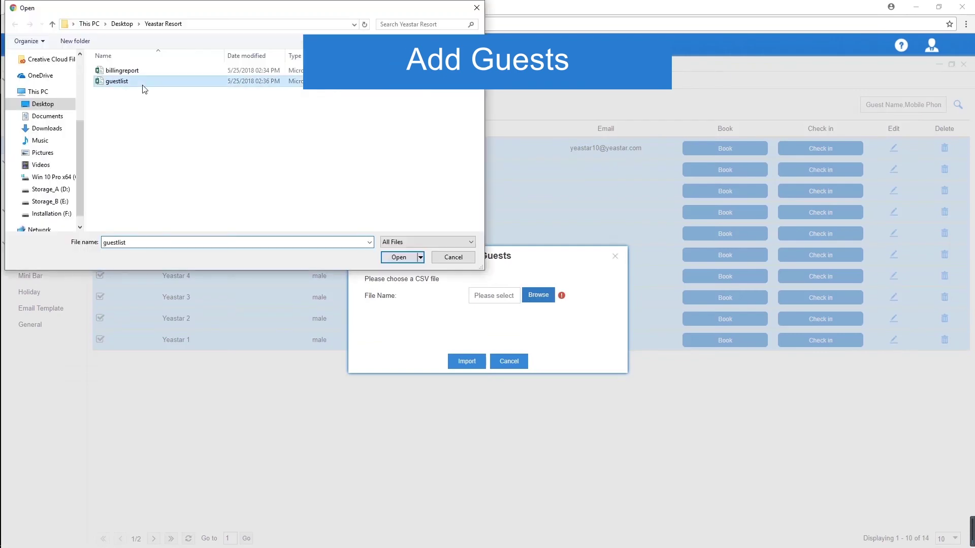
click(386, 259)
click(463, 361)
click(488, 309)
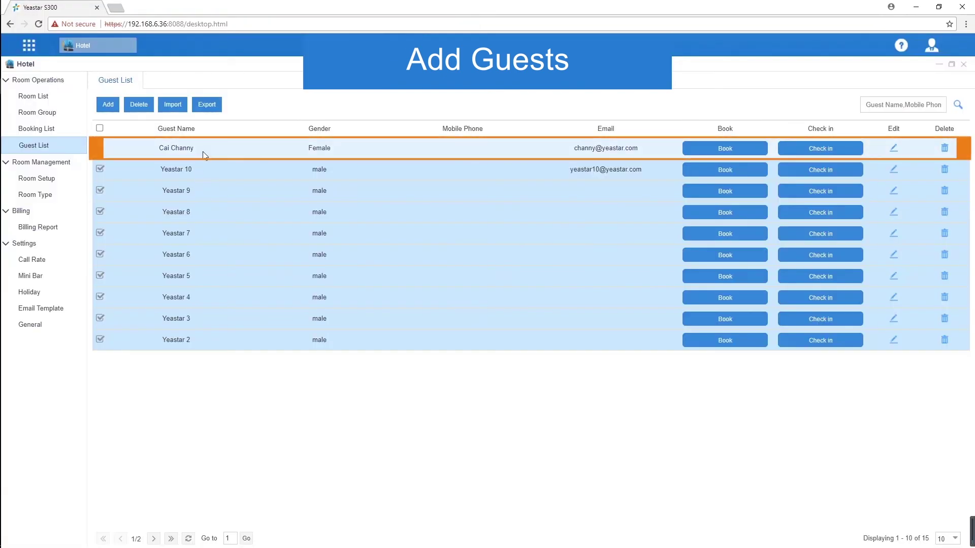